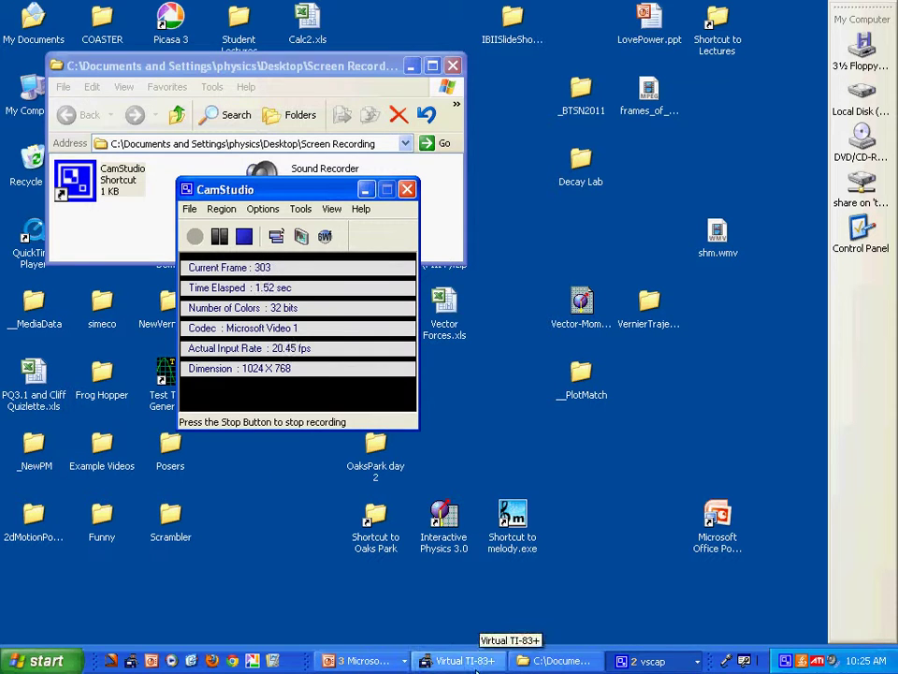
# - Bring Virtual TI-83+ forward, enlarge it, turn it on and clear the old sin⁻¹ expression
pyautogui.click(465, 661)
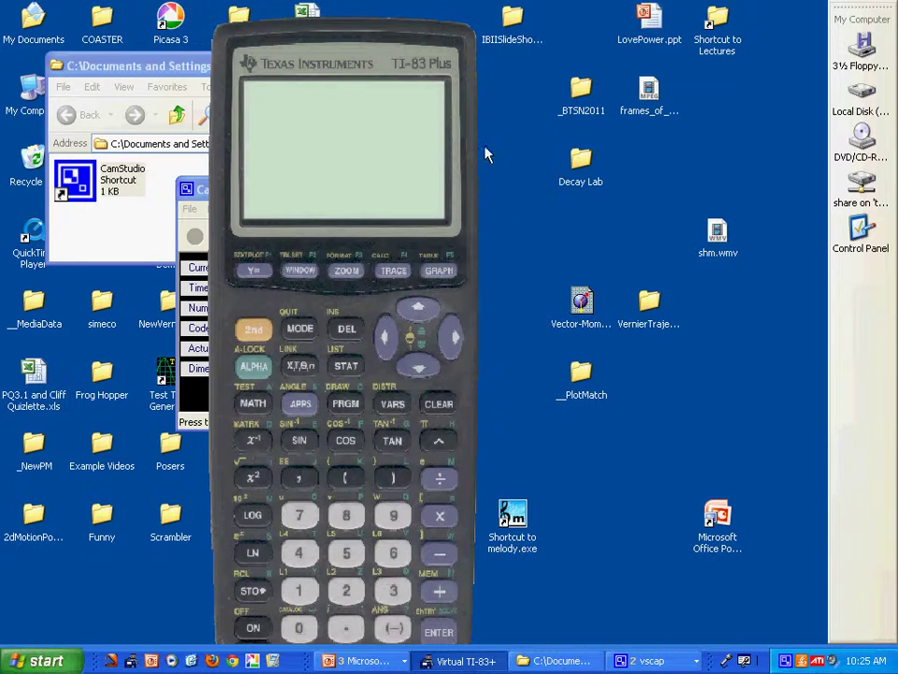
pyautogui.moveTo(475, 177); pyautogui.dragTo(430, 137)
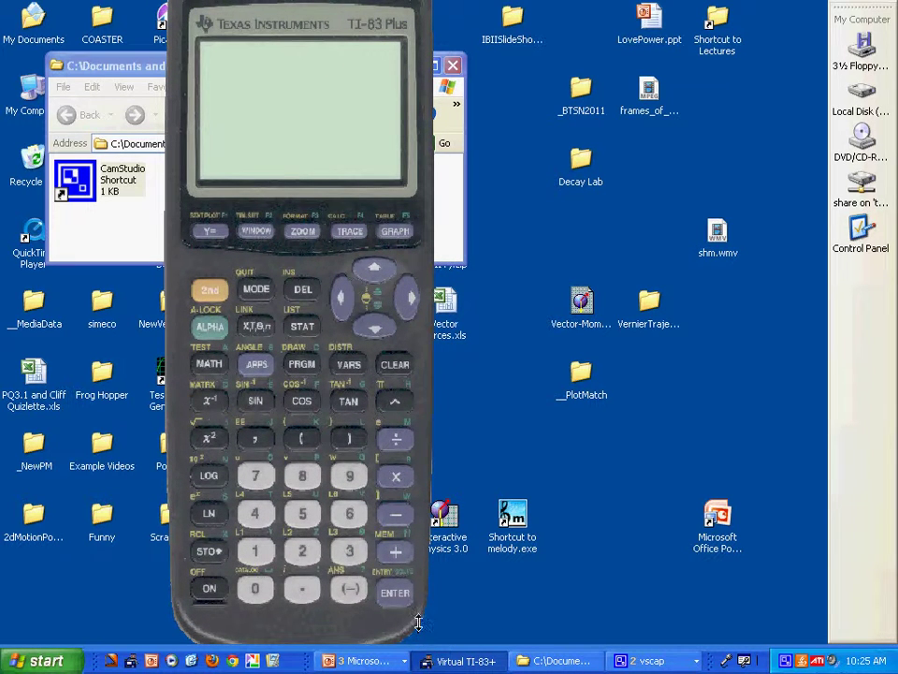
pyautogui.moveTo(418, 622); pyautogui.dragTo(436, 645)
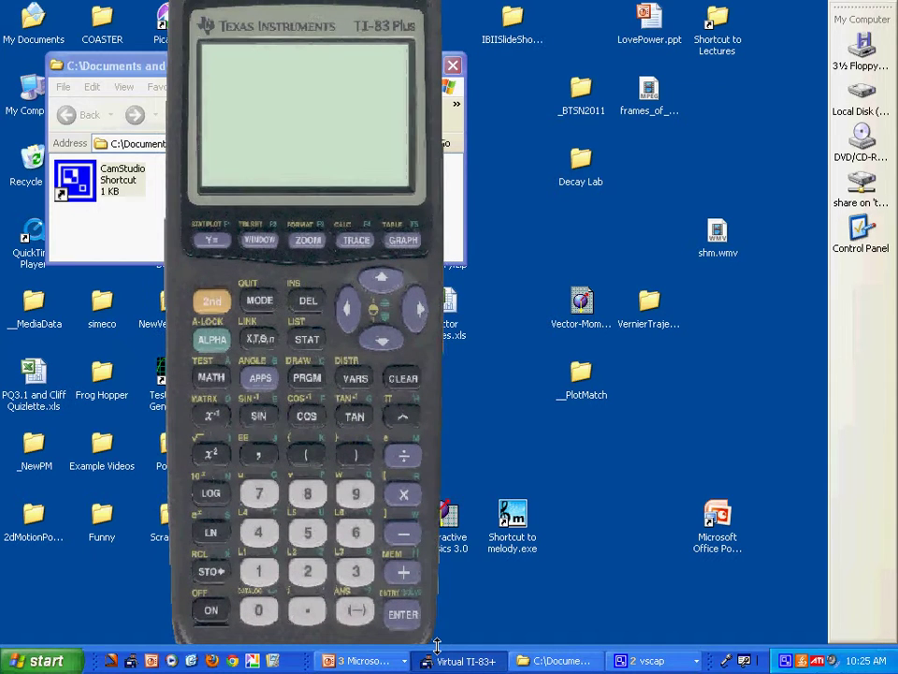
pyautogui.click(213, 611)
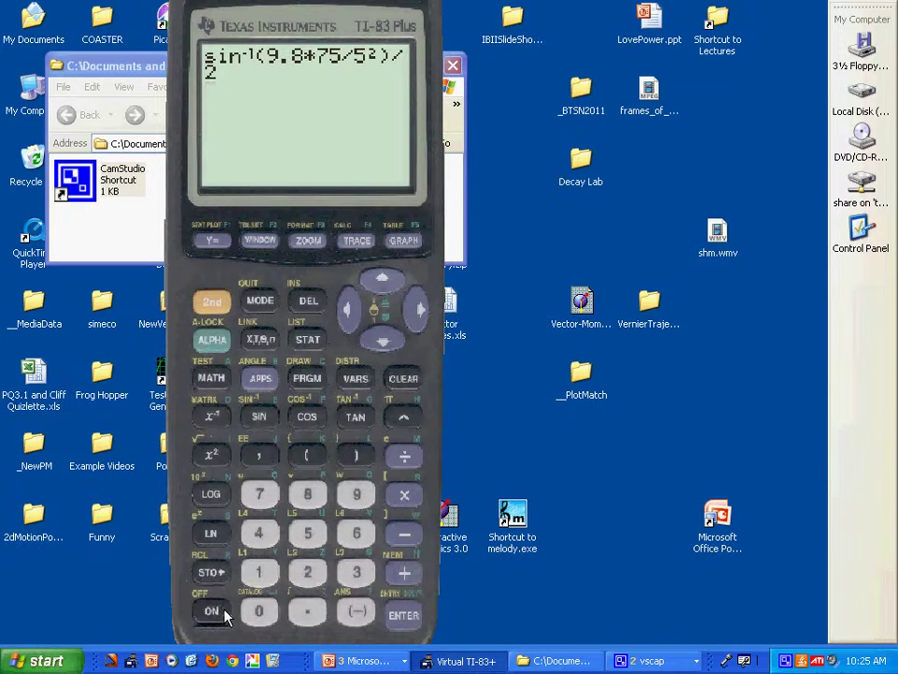
pyautogui.click(404, 382)
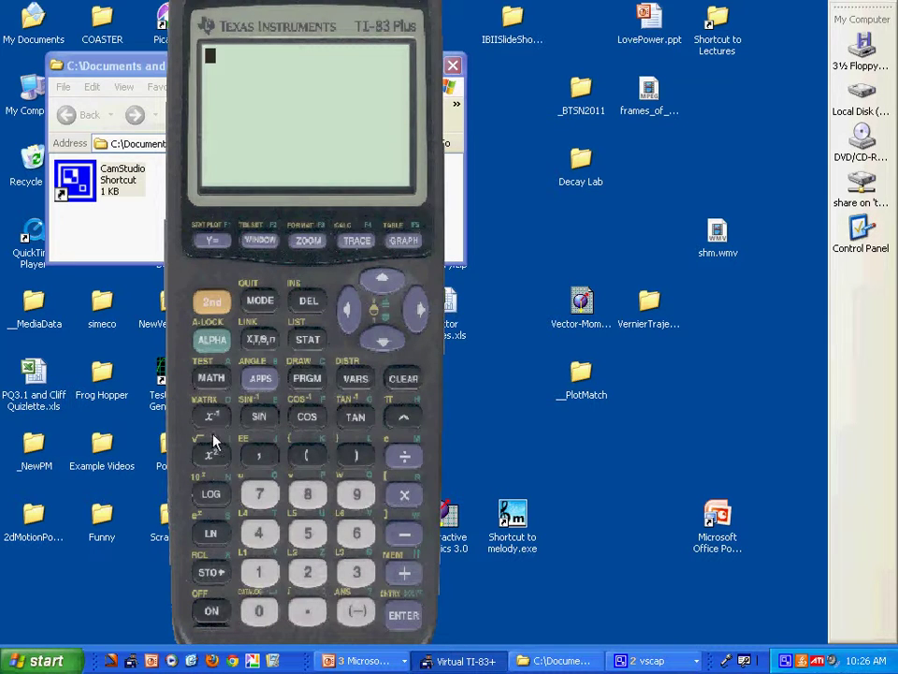
# - Open matrix [A] from MATRX EDIT and redimension it from 2×2 to 5×5
pyautogui.click(212, 302)
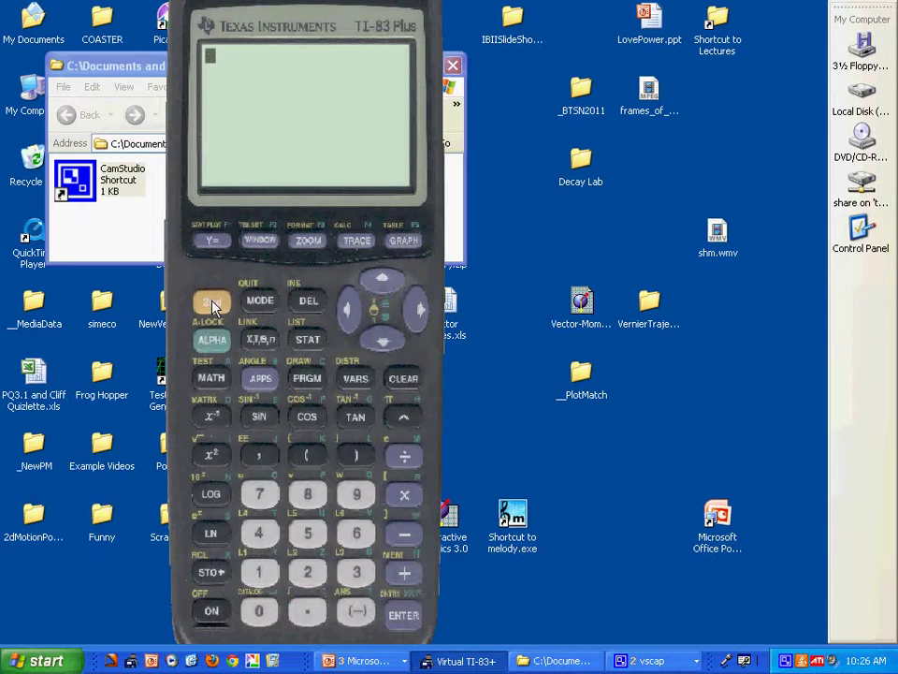
pyautogui.click(223, 418)
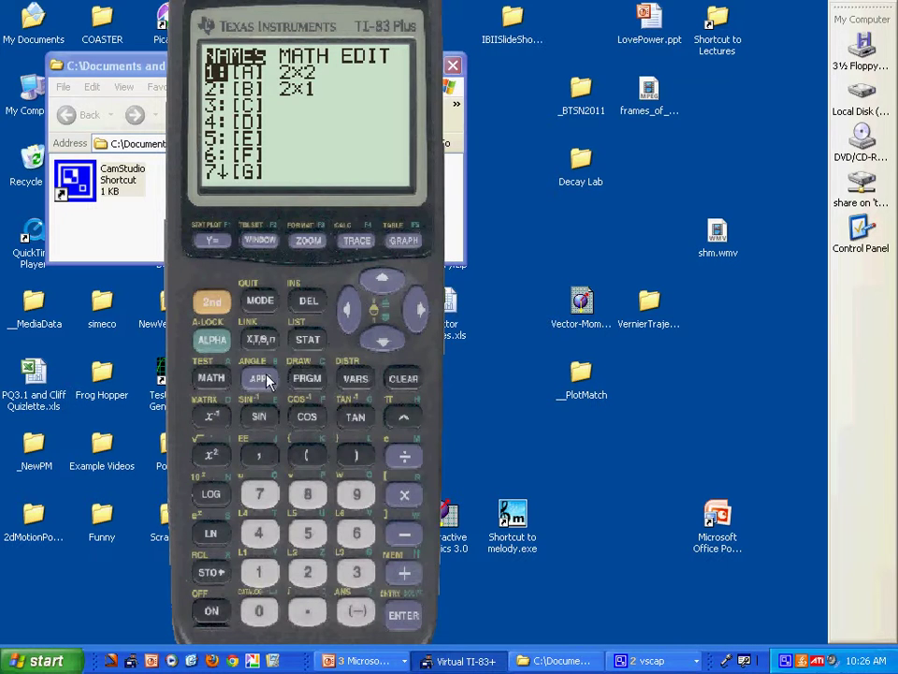
pyautogui.click(410, 310)
pyautogui.click(409, 310)
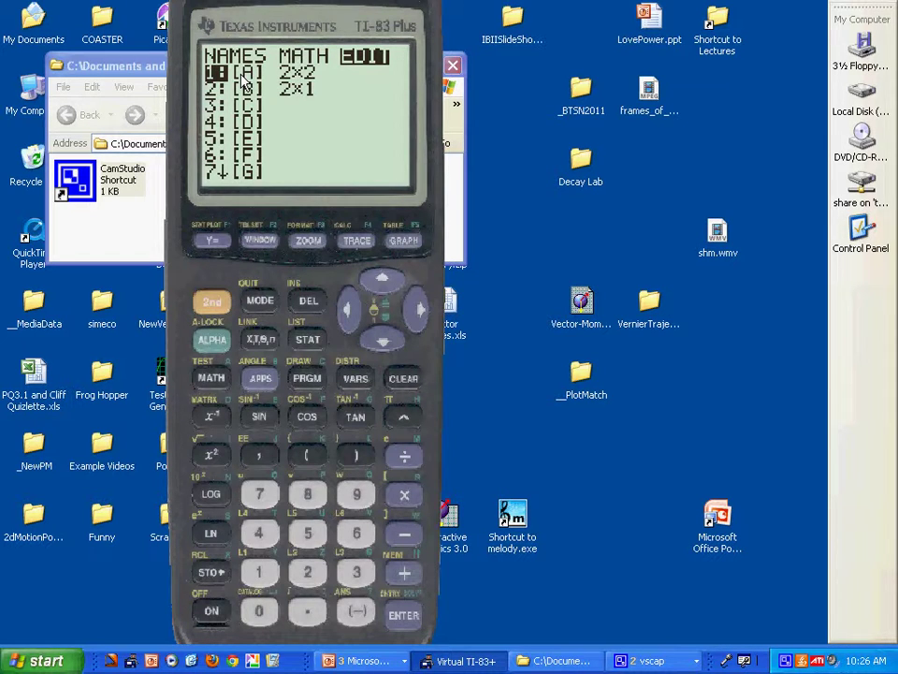
pyautogui.click(410, 616)
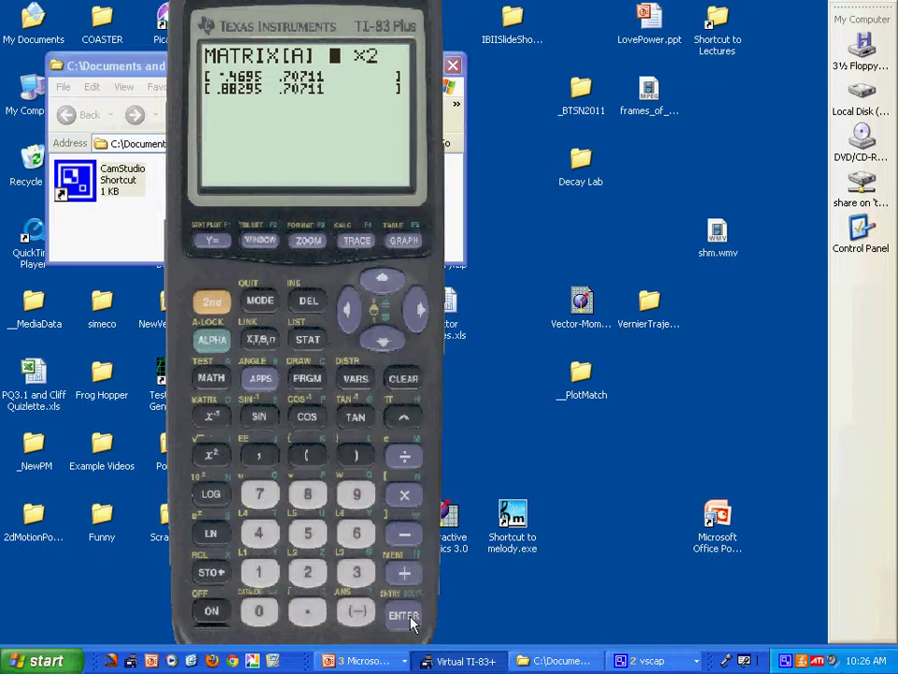
pyautogui.click(311, 534)
pyautogui.click(403, 615)
pyautogui.click(304, 532)
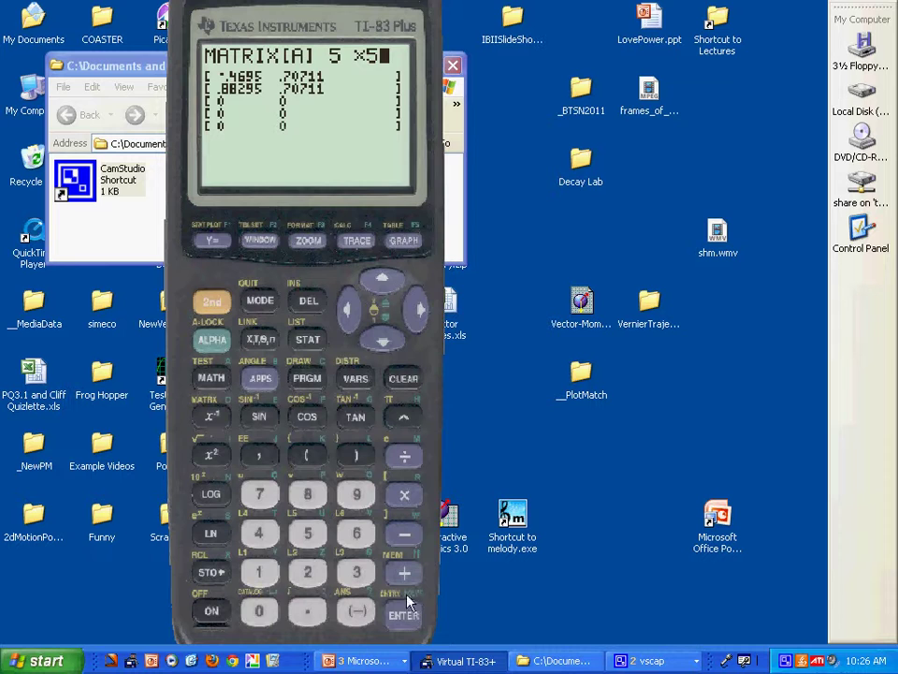
pyautogui.click(408, 616)
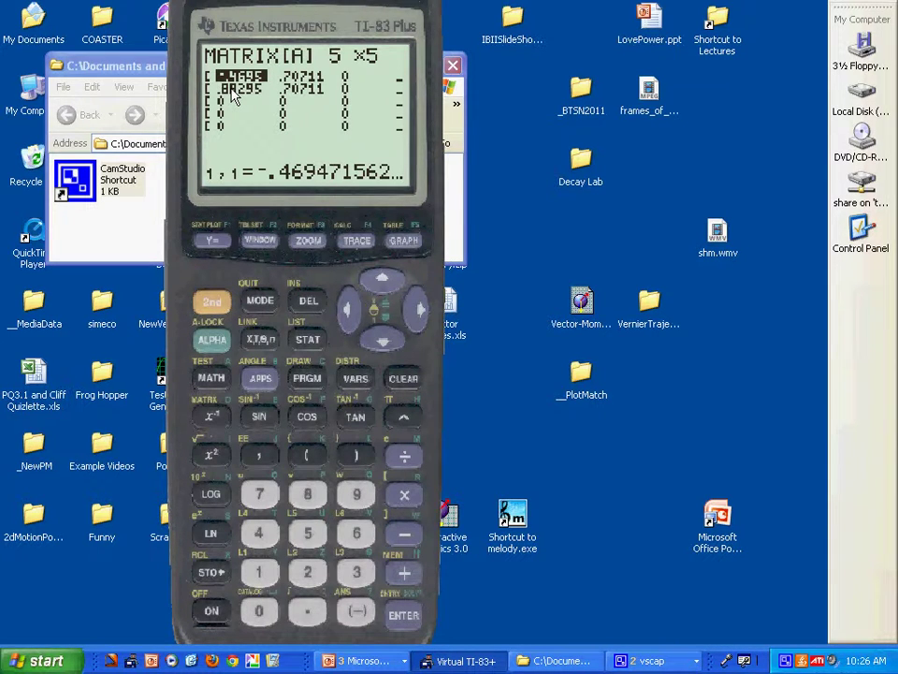
# - Enter row 1 of [A] as 1, -1, -1, 1, 1
pyautogui.write('1,1=1')
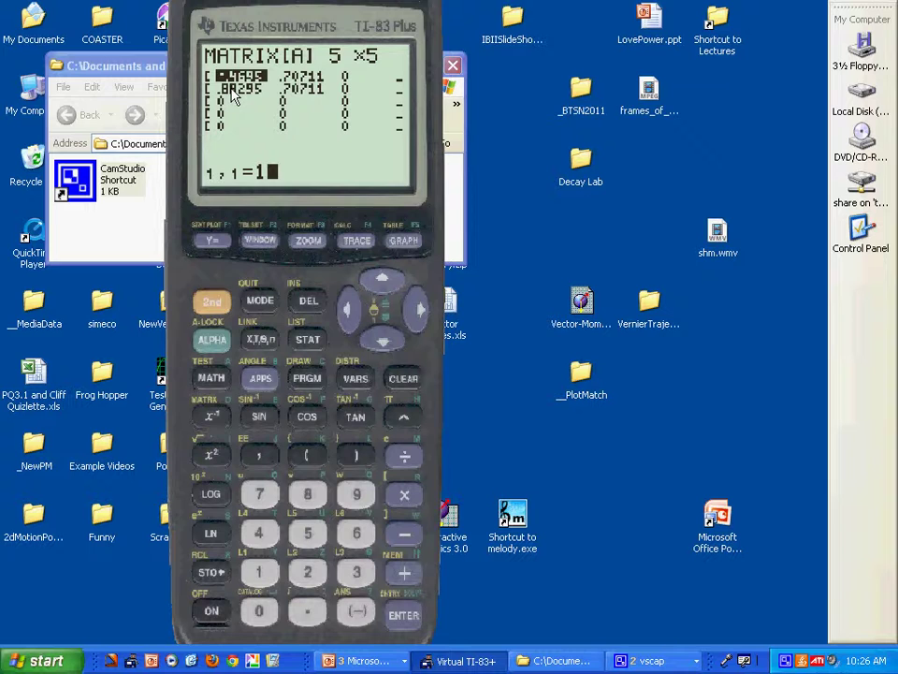
pyautogui.press('Return')
pyautogui.write('-1')
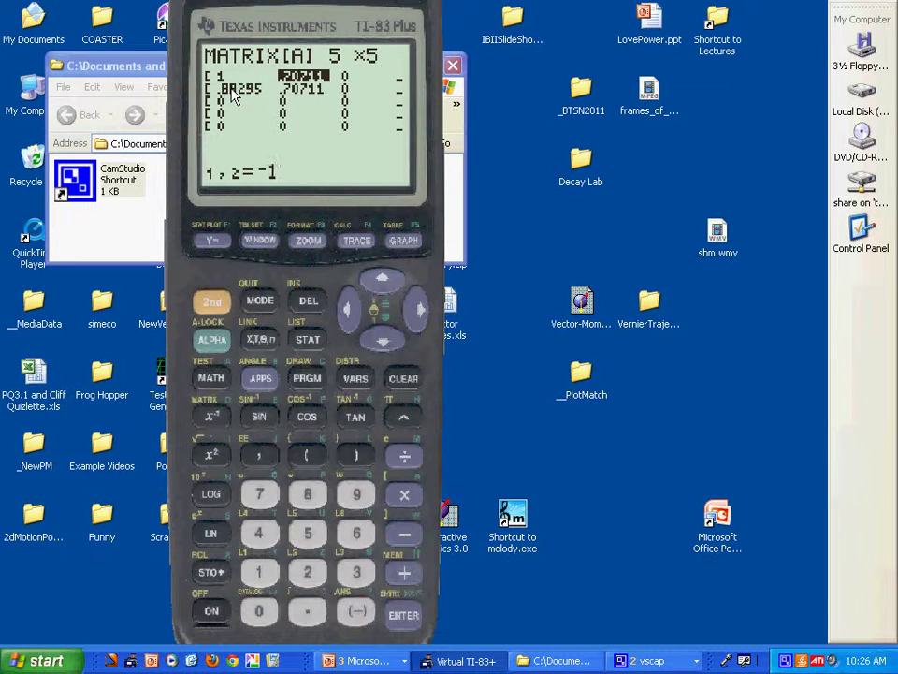
pyautogui.press('Return')
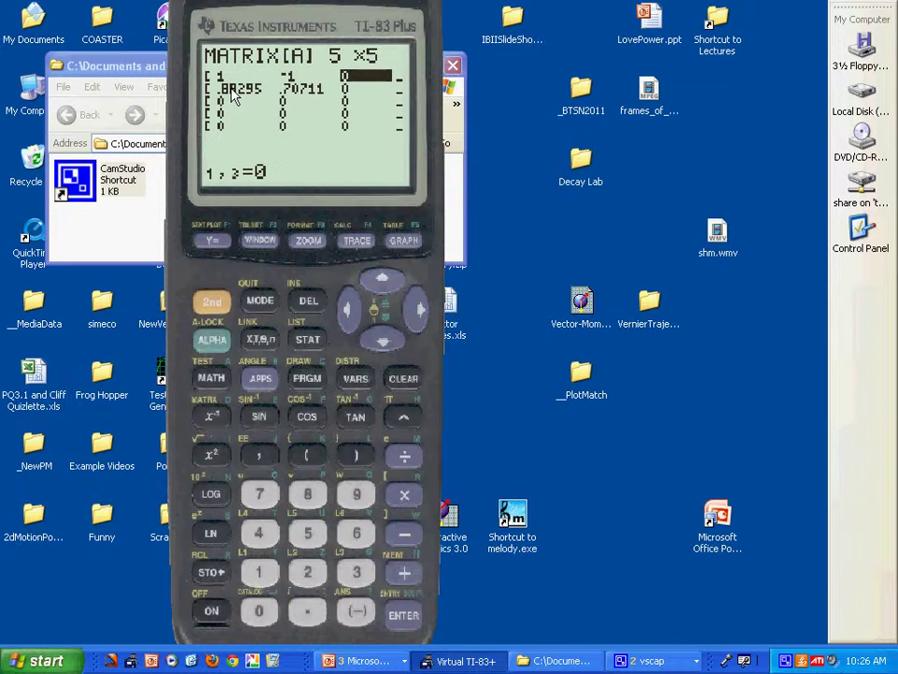
pyautogui.write('-1')
pyautogui.press('Return')
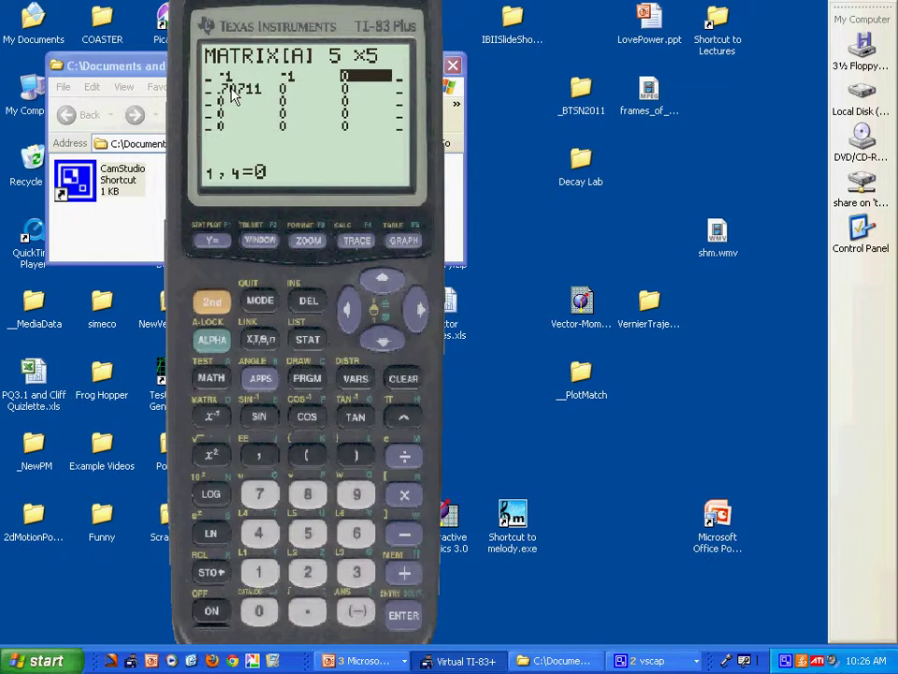
pyautogui.write('1')
pyautogui.press('Return')
pyautogui.write('1')
pyautogui.press('Return')
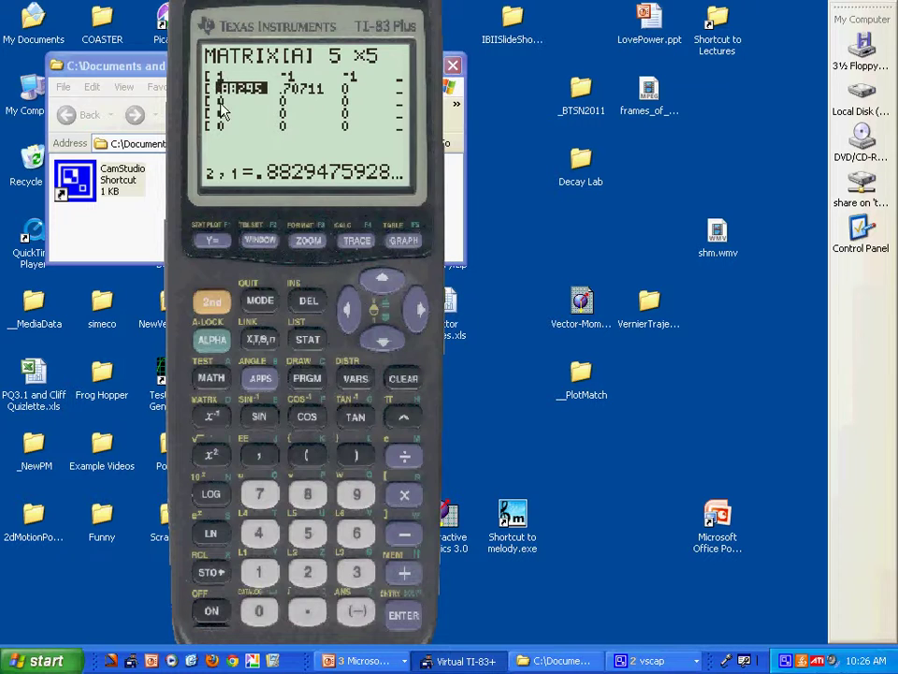
# - Correct entries 1,4 and 1,5 of [A] to 0
pyautogui.press('Up')
pyautogui.press('Right')
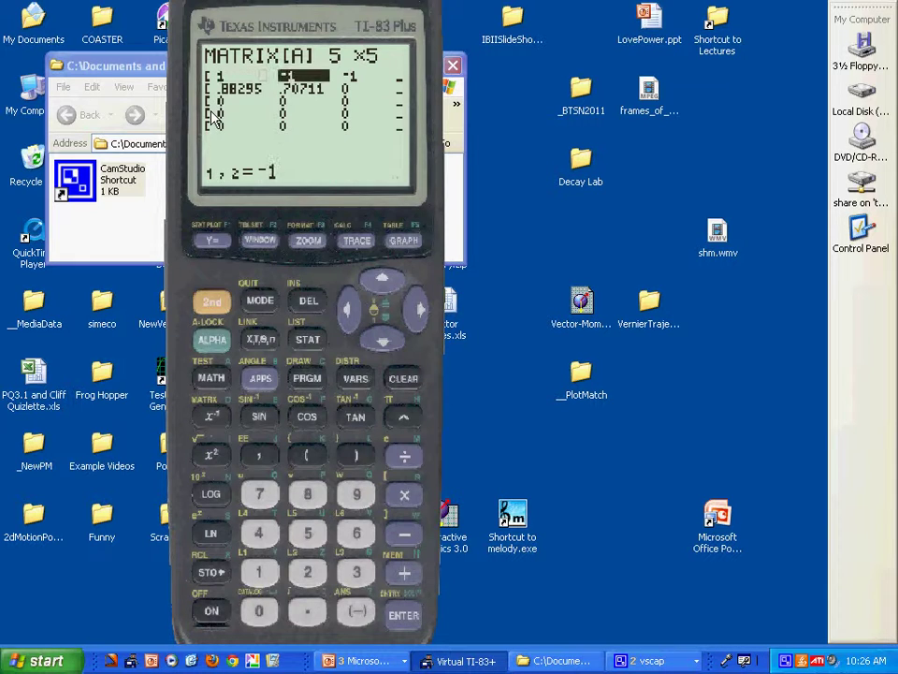
pyautogui.press('Right')
pyautogui.press('Right')
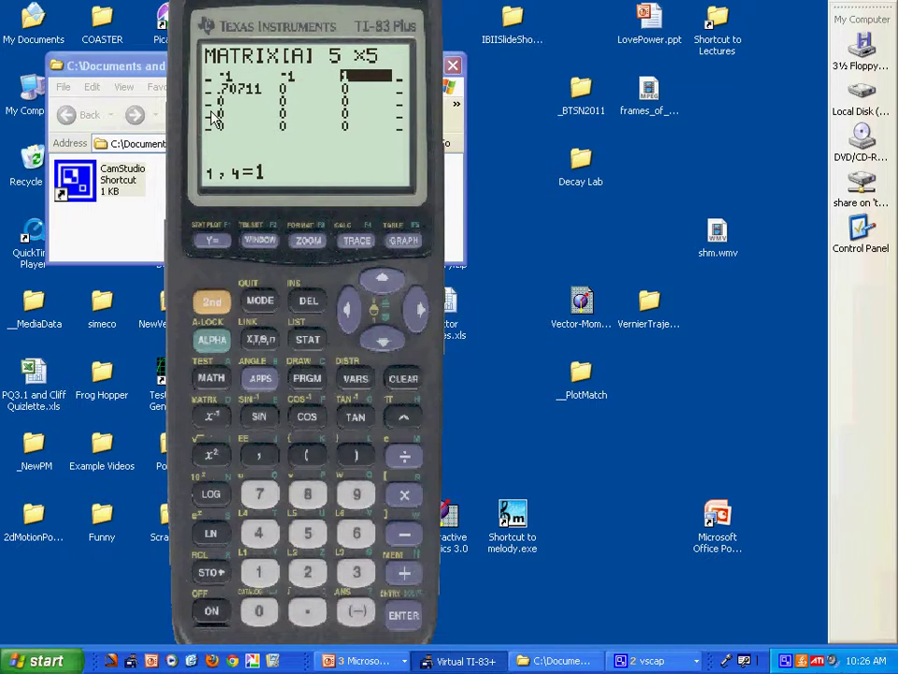
pyautogui.write('0')
pyautogui.press('Return')
pyautogui.write('0')
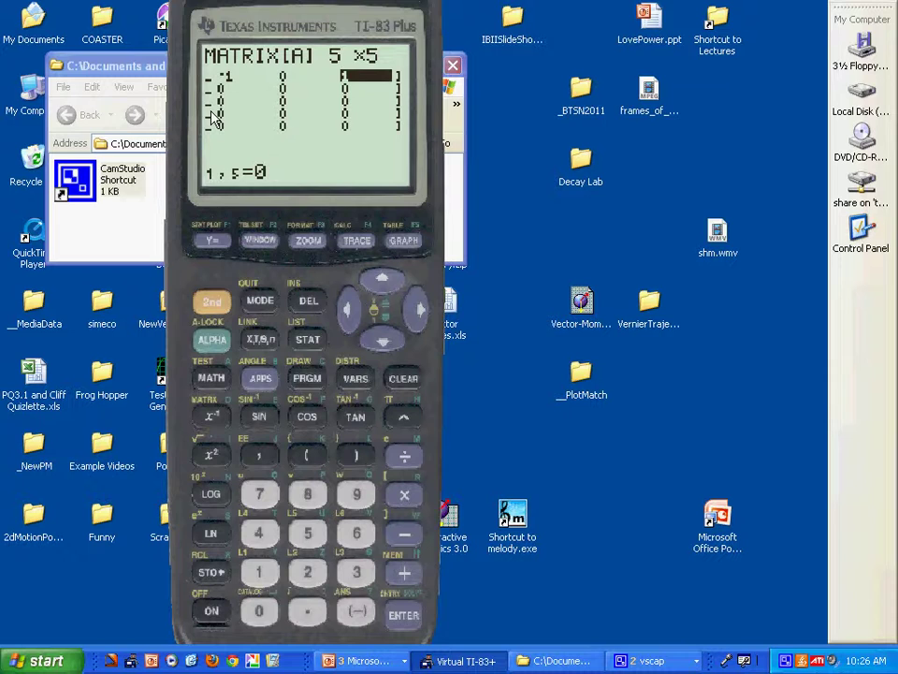
pyautogui.press('Return')
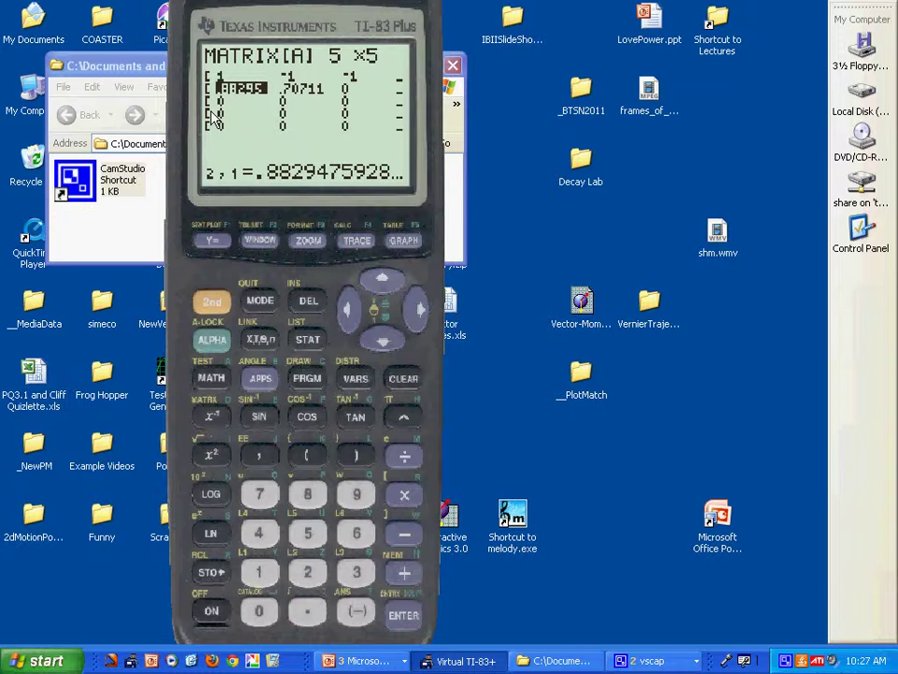
# - Enter 0, 0 in row 2, then try -1 at entry 2,3, raising ERR:SYNTAX
pyautogui.write('0')
pyautogui.press('Return')
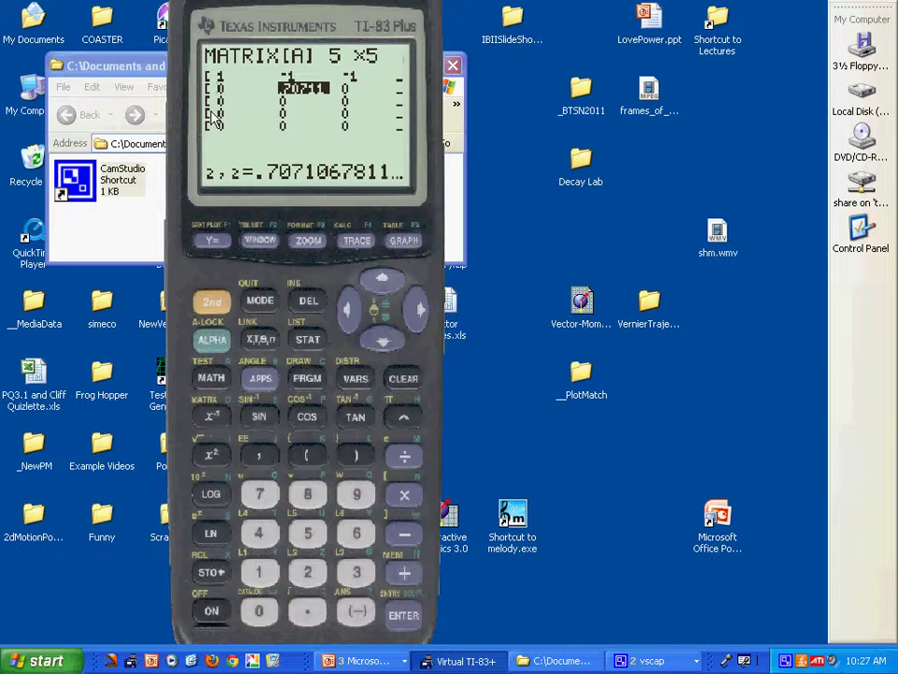
pyautogui.write('0')
pyautogui.press('Return')
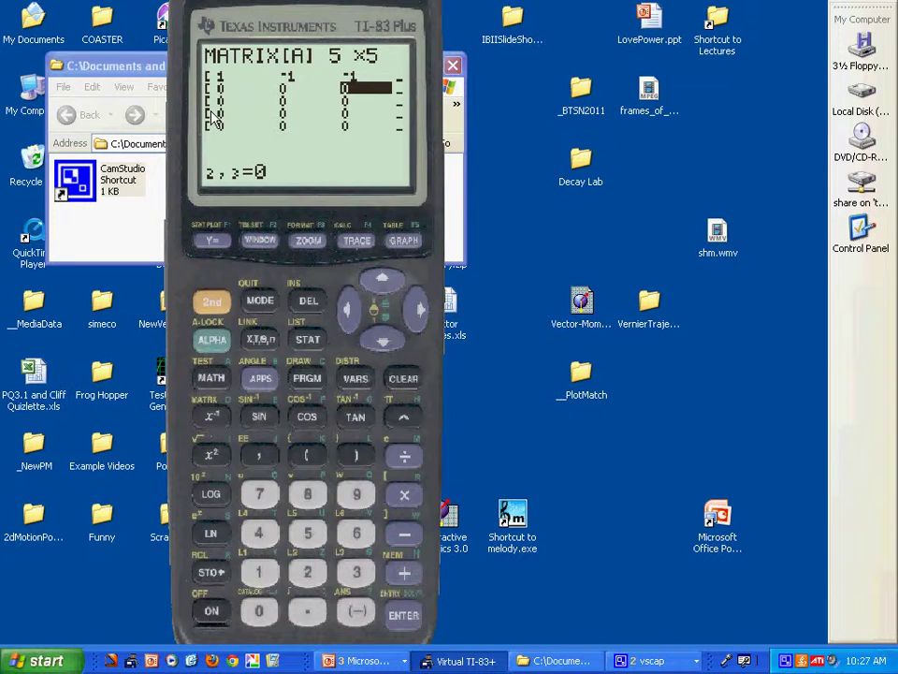
pyautogui.write('-1')
pyautogui.press('Return')
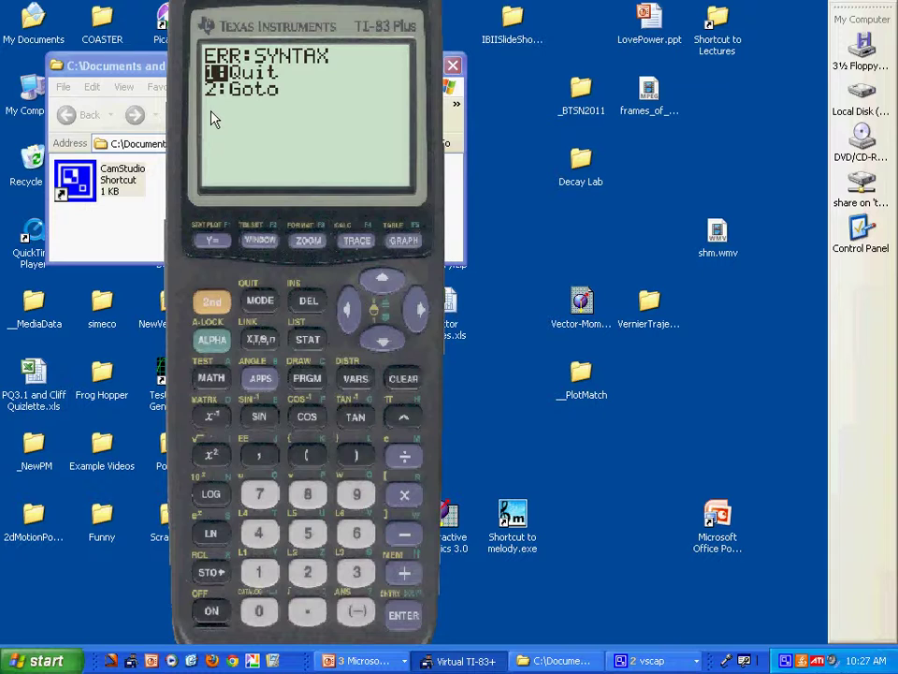
# - Quit the syntax error and reopen matrix [A], keeping its 5×5 size
pyautogui.press('Return')
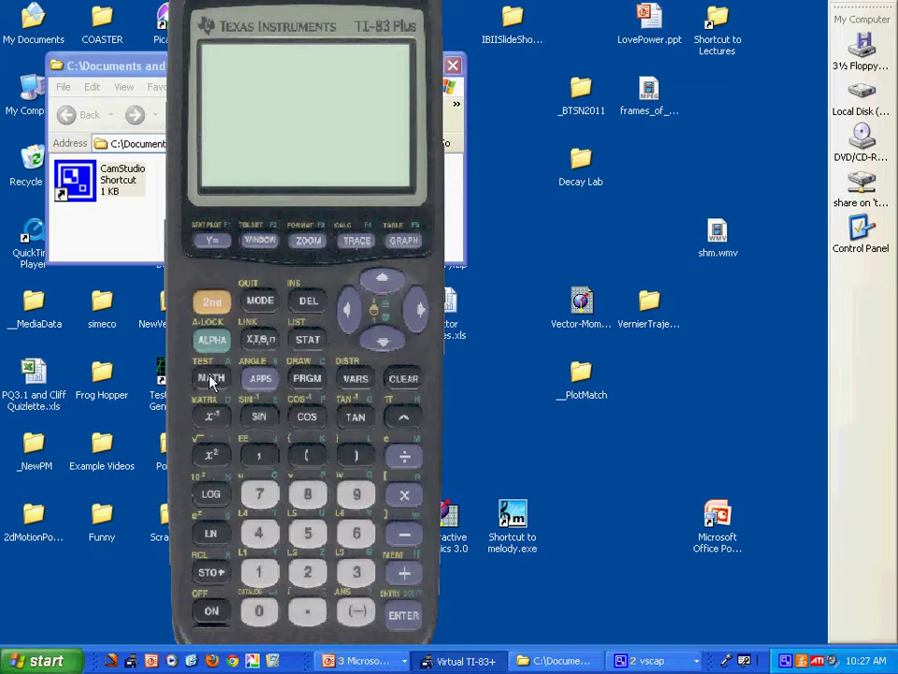
pyautogui.click(211, 301)
pyautogui.click(221, 420)
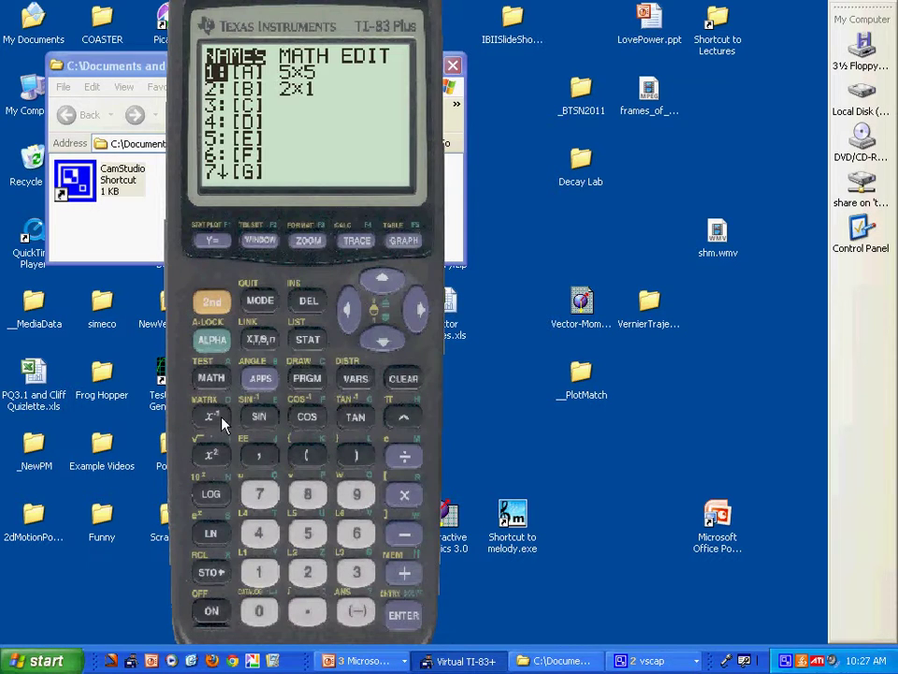
pyautogui.click(416, 307)
pyautogui.click(416, 307)
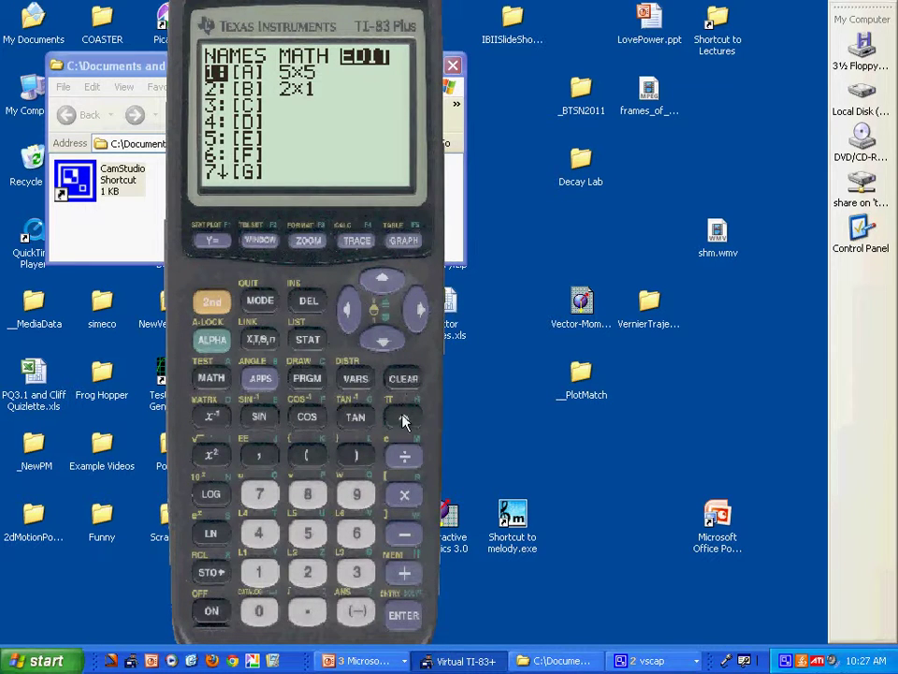
pyautogui.click(408, 627)
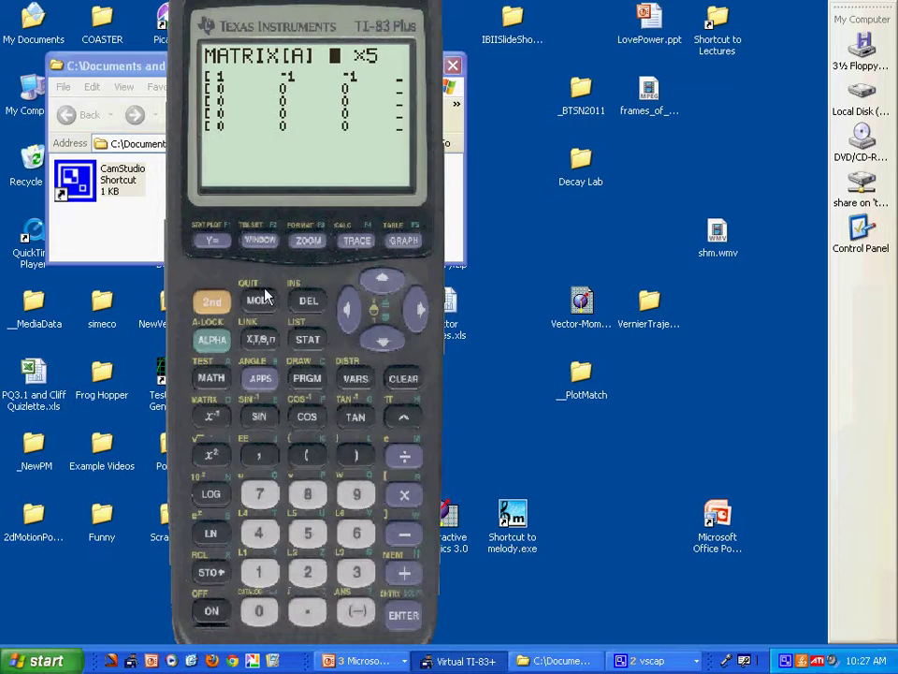
pyautogui.press('Return')
pyautogui.press('Return')
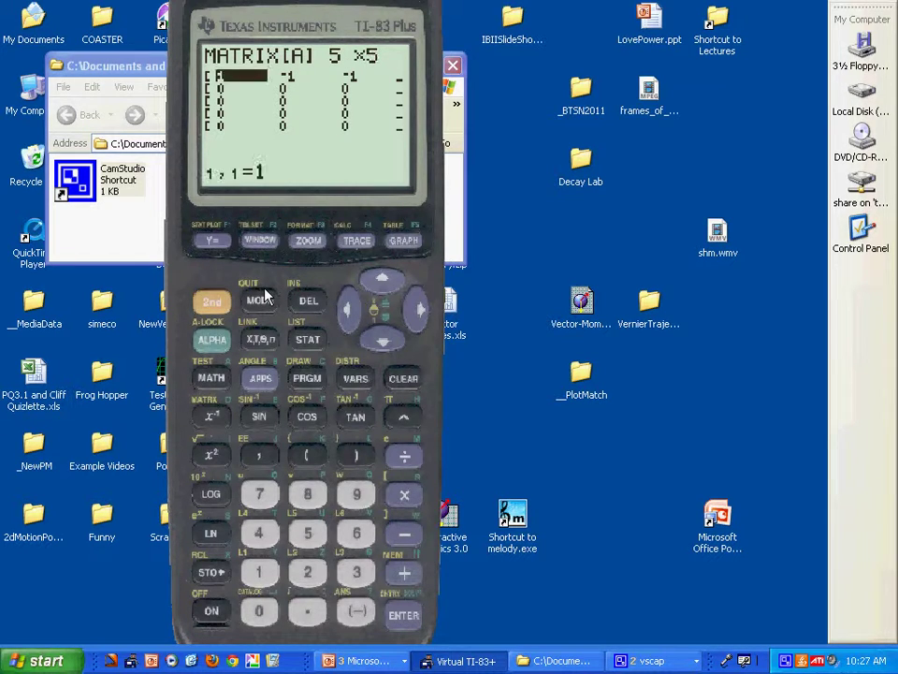
pyautogui.press('Down')
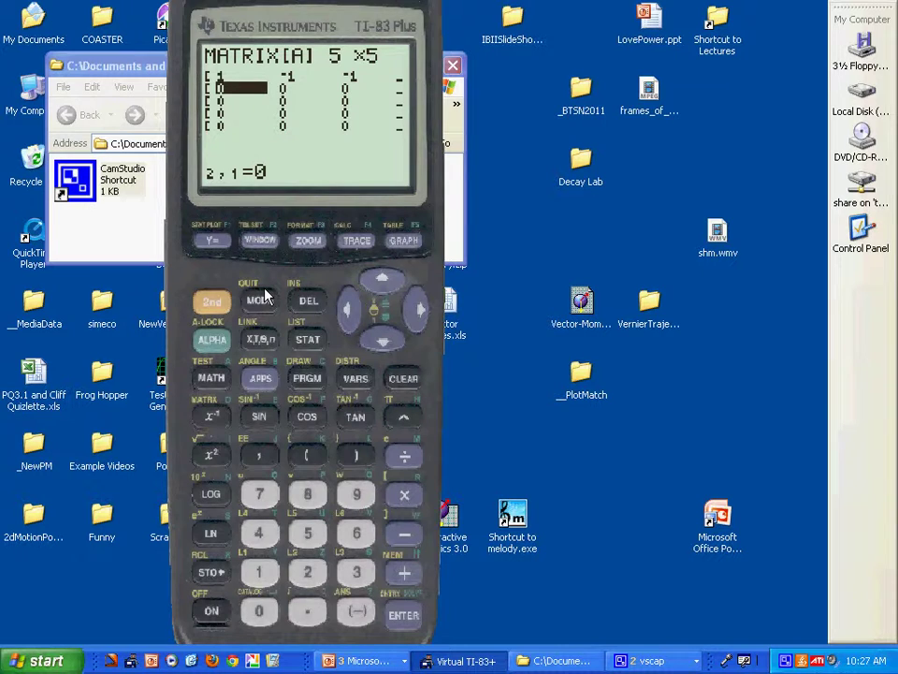
# - Store -1 in entries 2,3 and 2,4 of [A], then review the rest of row 2
pyautogui.press('Right')
pyautogui.press('Right')
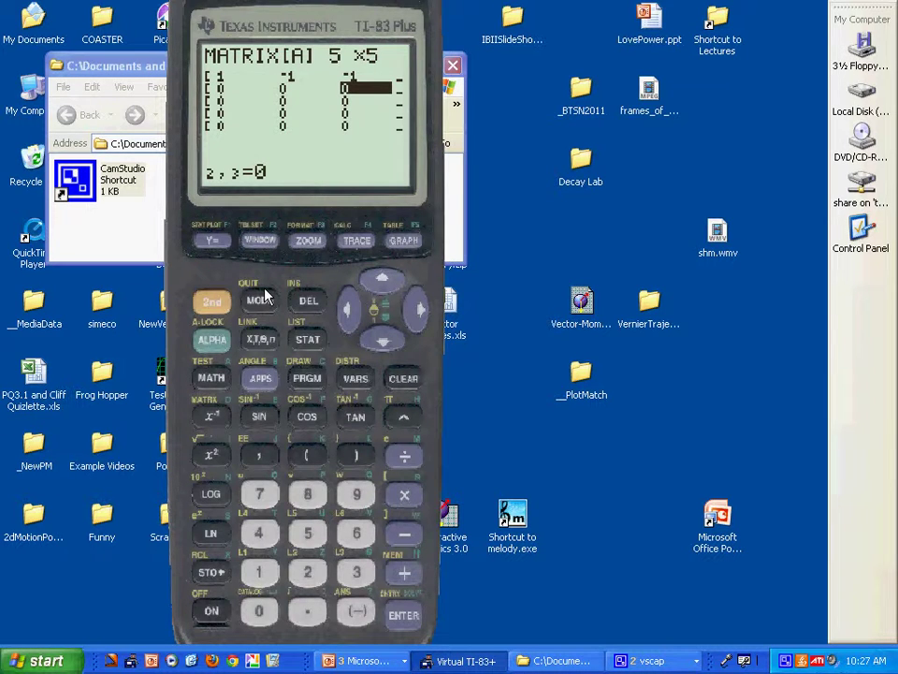
pyautogui.write('-1')
pyautogui.press('Return')
pyautogui.write('-1')
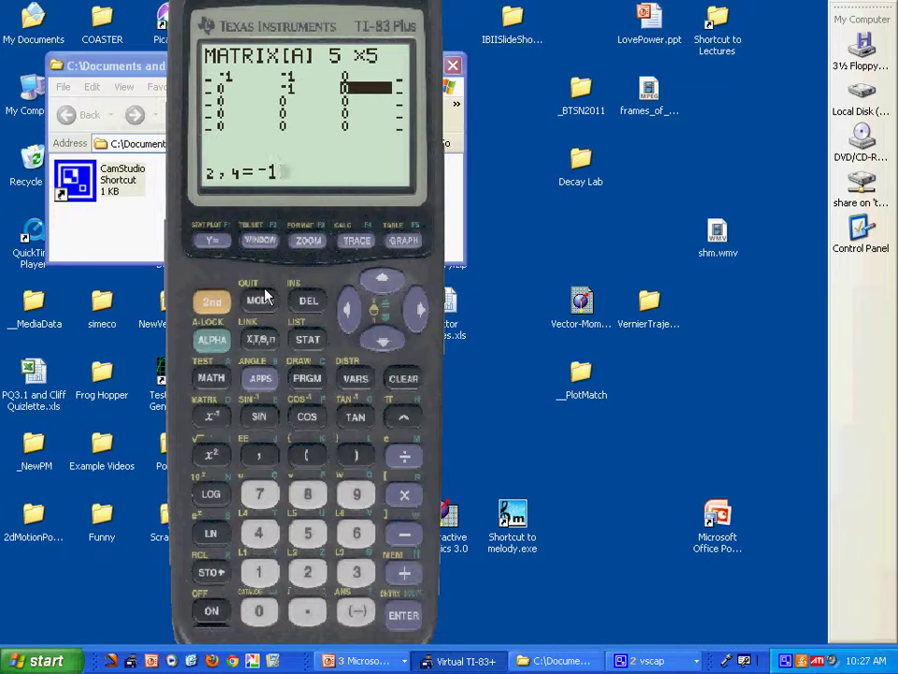
pyautogui.press('Return')
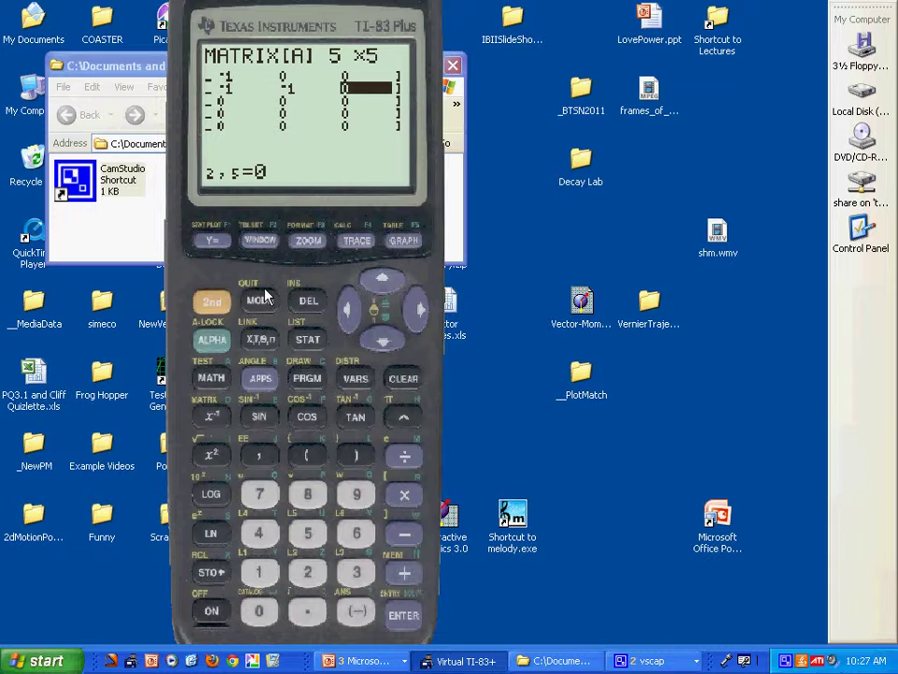
pyautogui.press('Left')
pyautogui.press('Left')
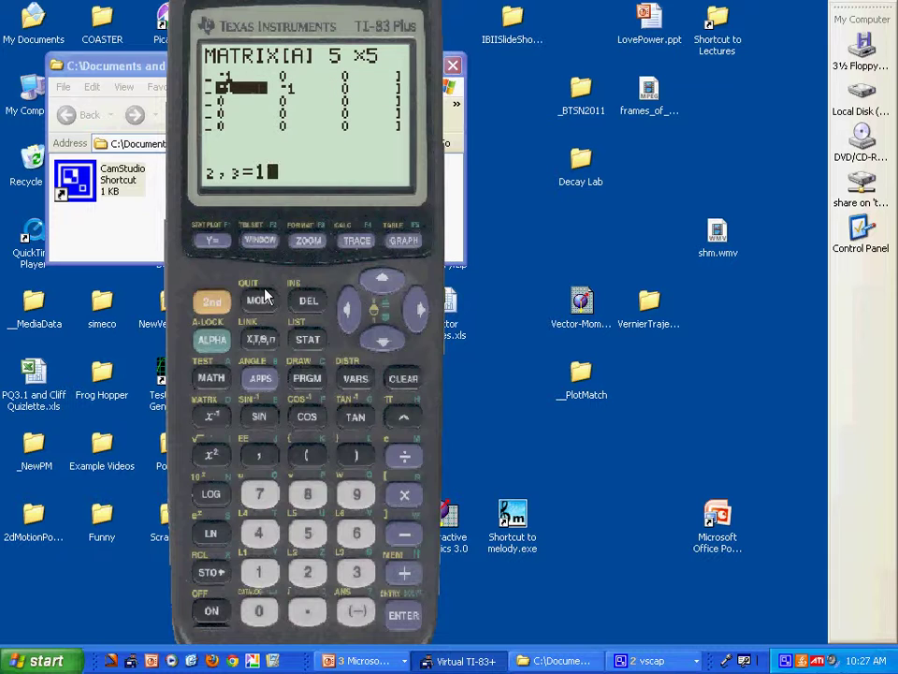
pyautogui.press('Right')
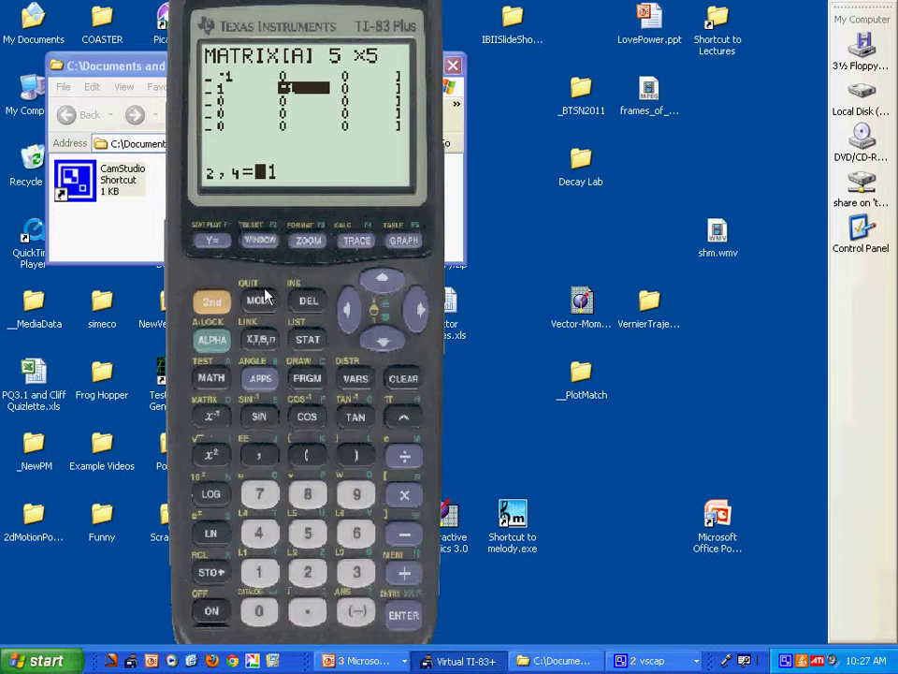
pyautogui.press('Right')
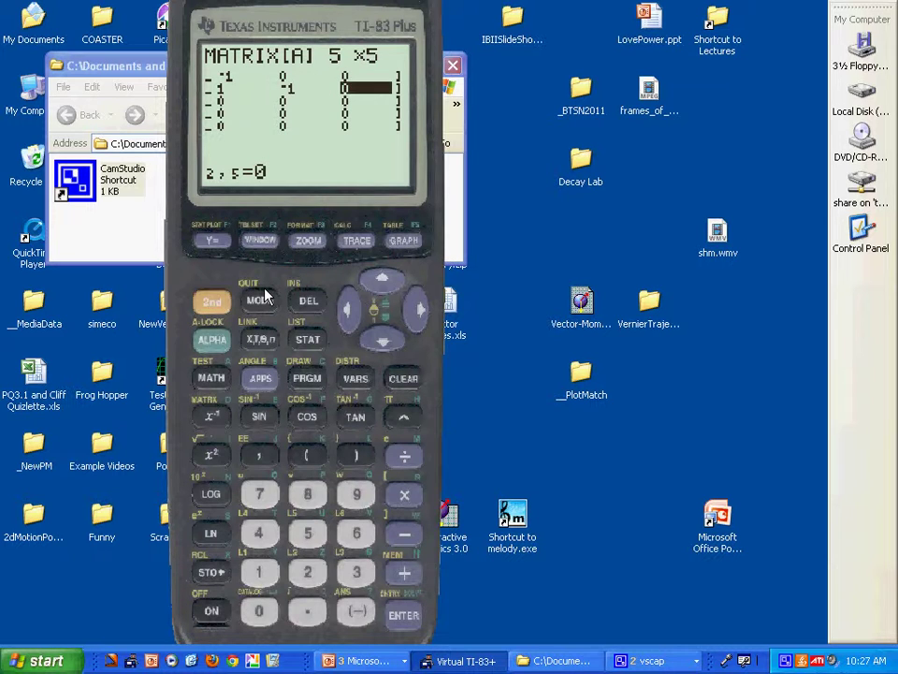
pyautogui.press('Right')
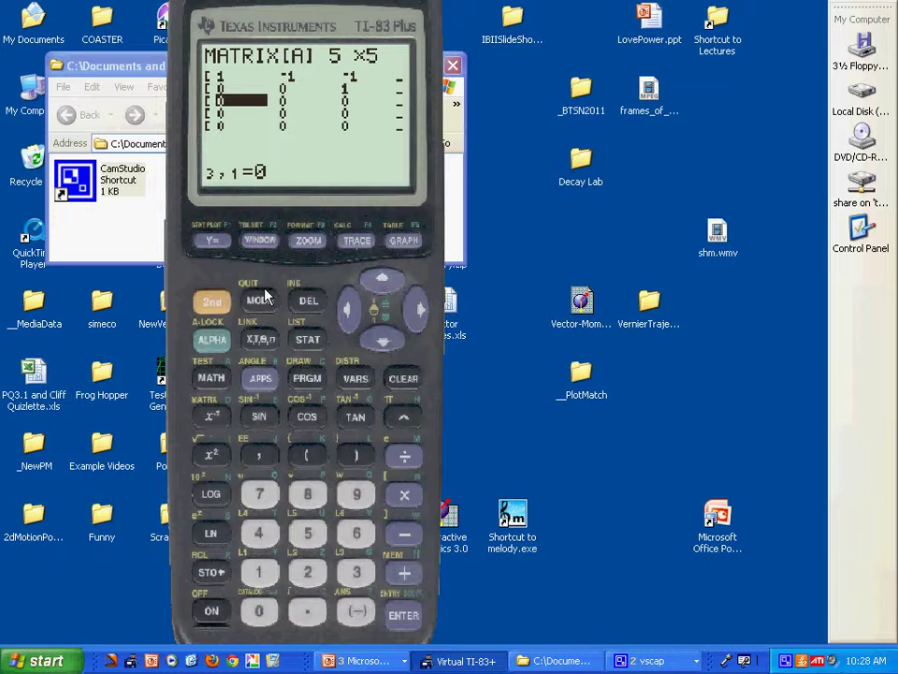
# - Fill rows 3 and 4 of [A] with their coefficients, including 8, 11, 8 and 12
pyautogui.write('8')
pyautogui.press('Return')
pyautogui.write('11')
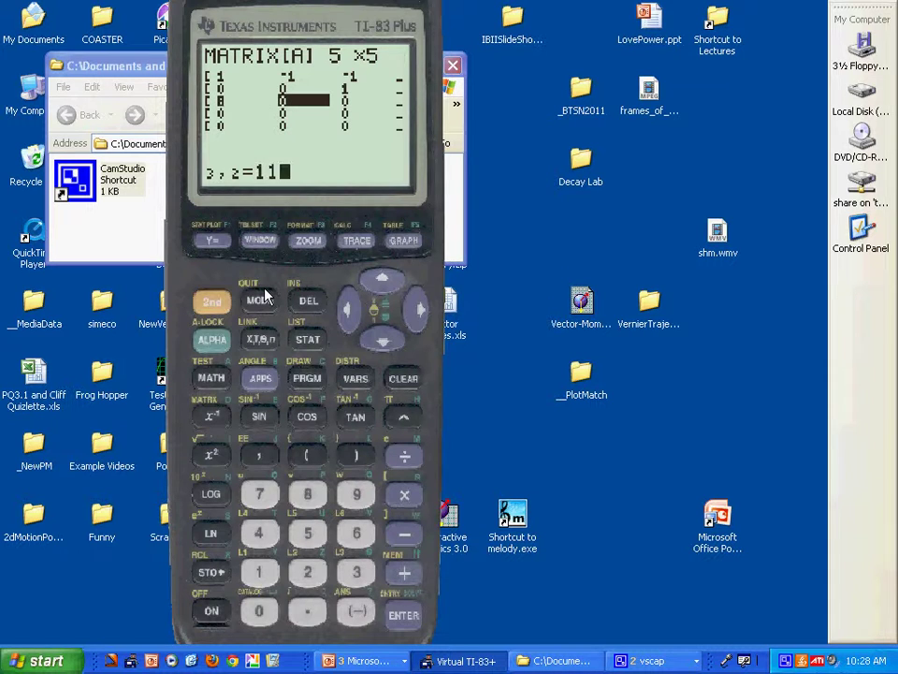
pyautogui.press('Return')
pyautogui.press('Return')
pyautogui.press('Return')
pyautogui.press('Return')
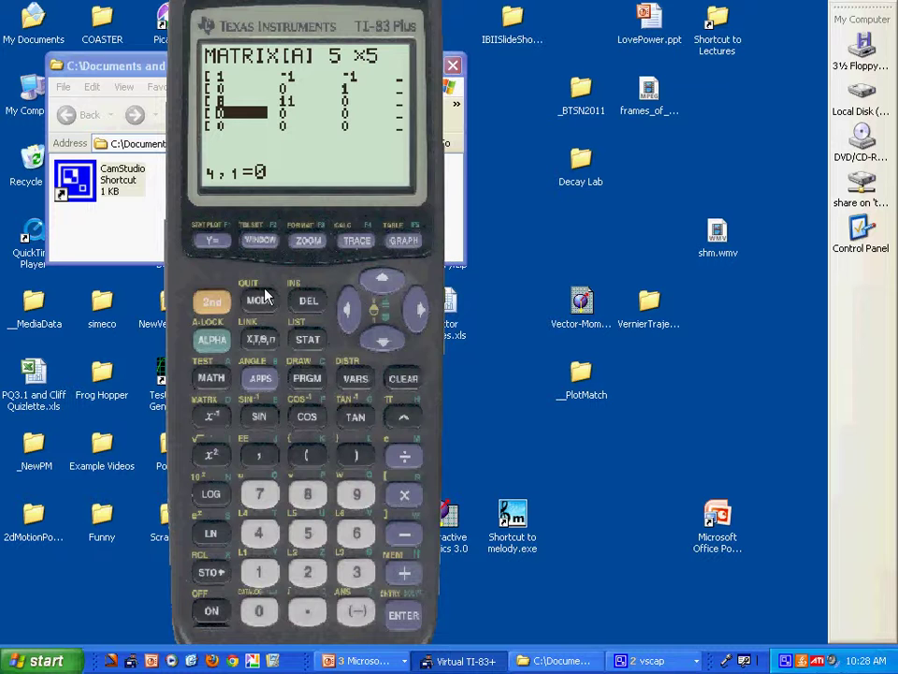
pyautogui.press('Return')
pyautogui.press('Return')
pyautogui.write('8')
pyautogui.press('Return')
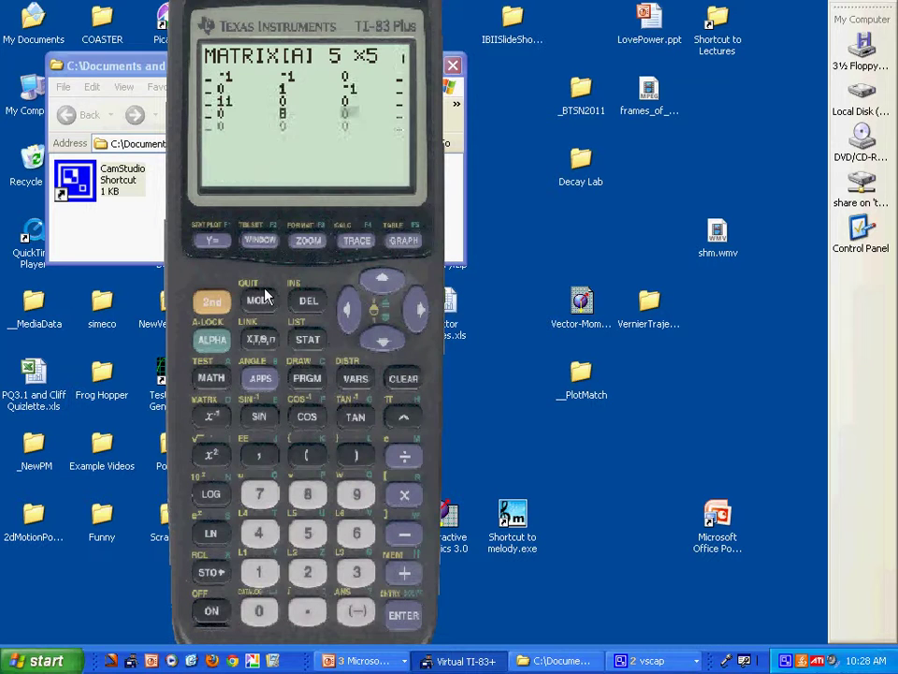
pyautogui.write('12')
pyautogui.press('Return')
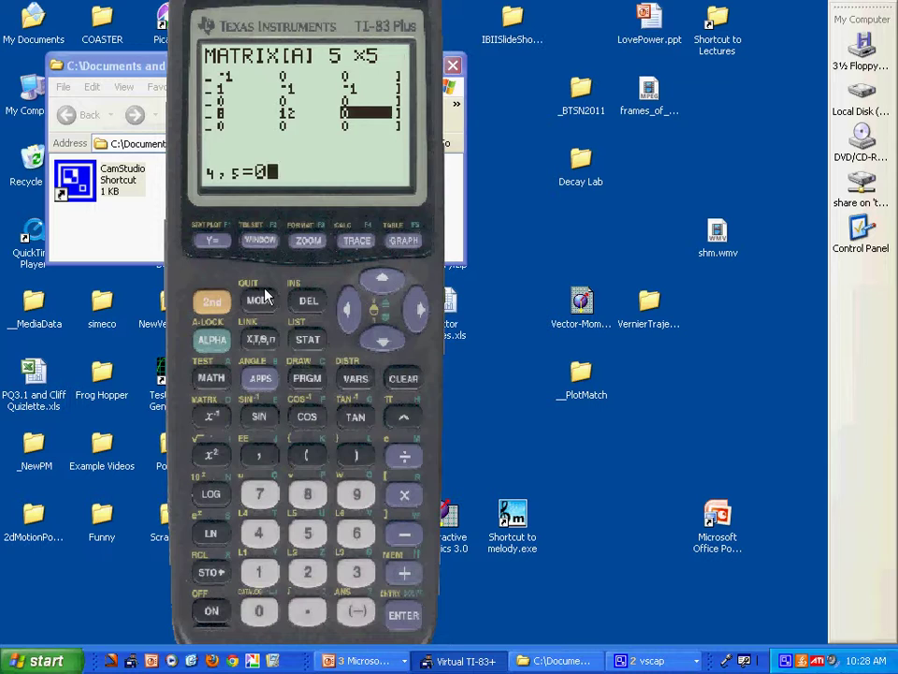
pyautogui.press('Return')
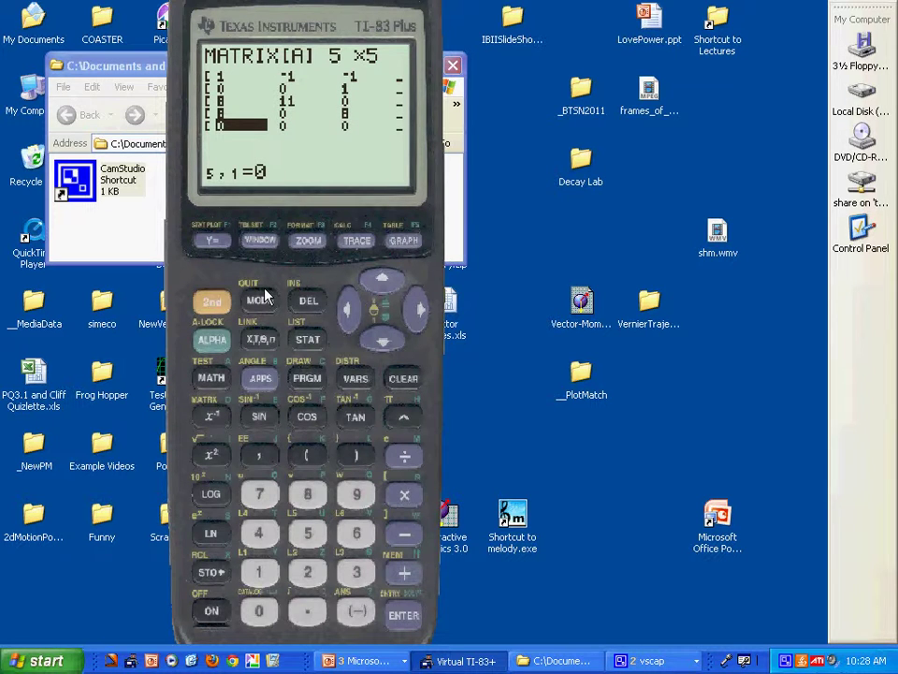
# - Fill the last row of [A] with 8, 0, 8, 0, 11
pyautogui.write('8')
pyautogui.press('Return')
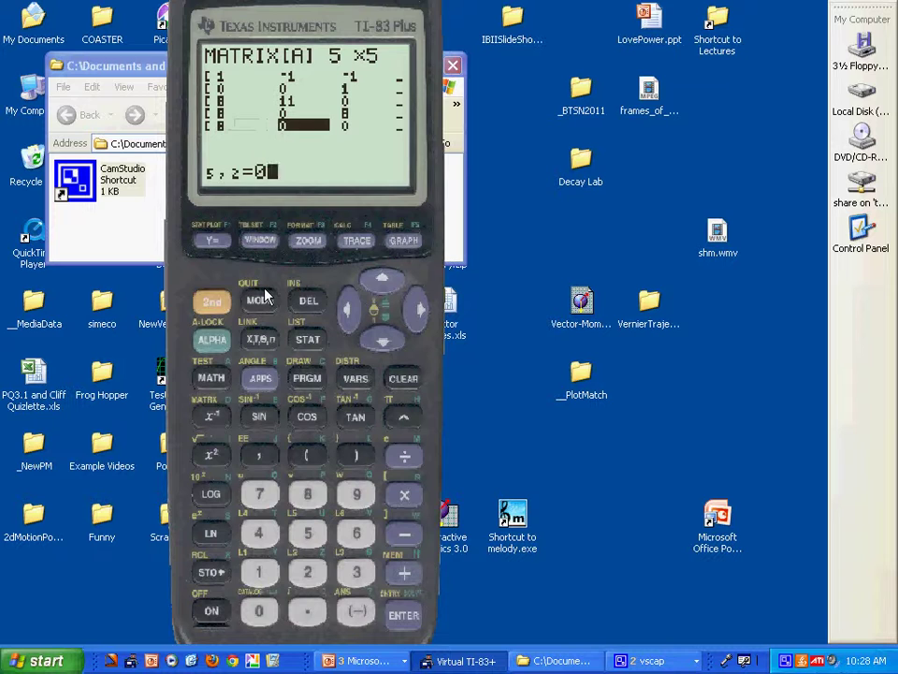
pyautogui.press('Return')
pyautogui.write('8')
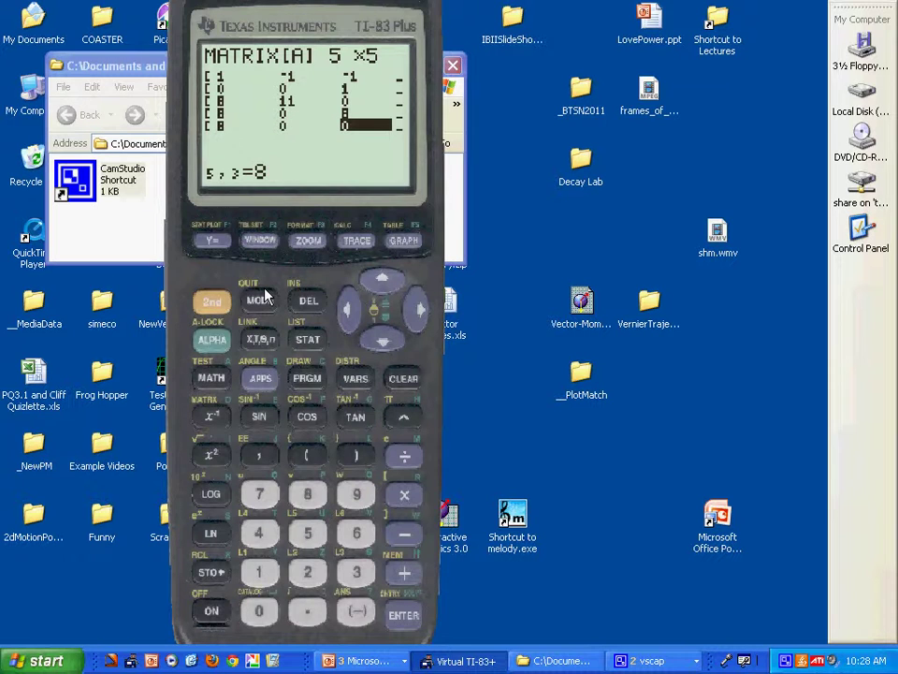
pyautogui.press('Return')
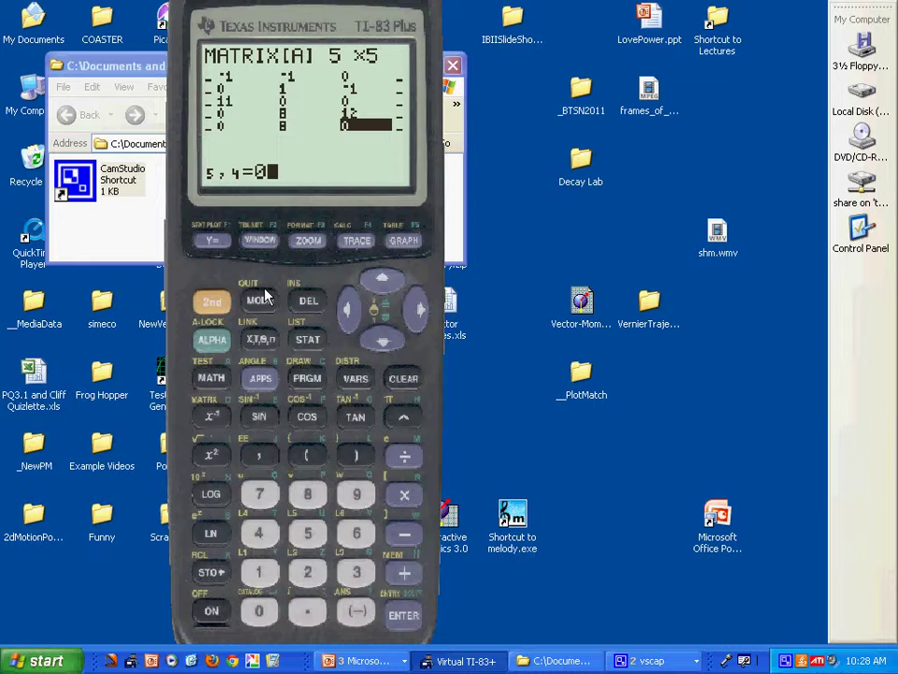
pyautogui.press('Return')
pyautogui.write('11')
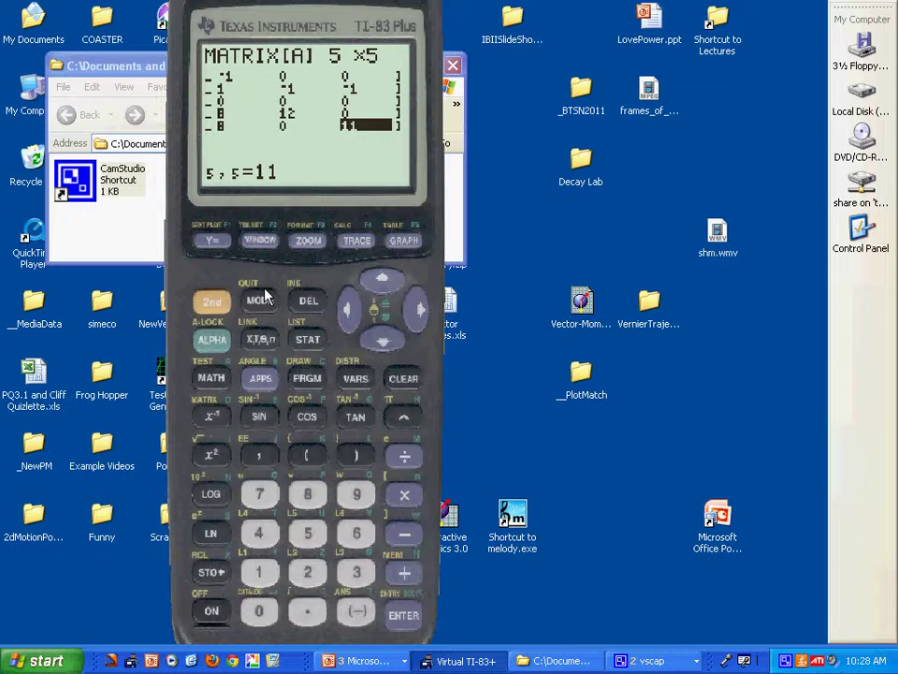
# - Step back along row 5 of [A] to review entries 5,4 through 5,1
pyautogui.press('Left')
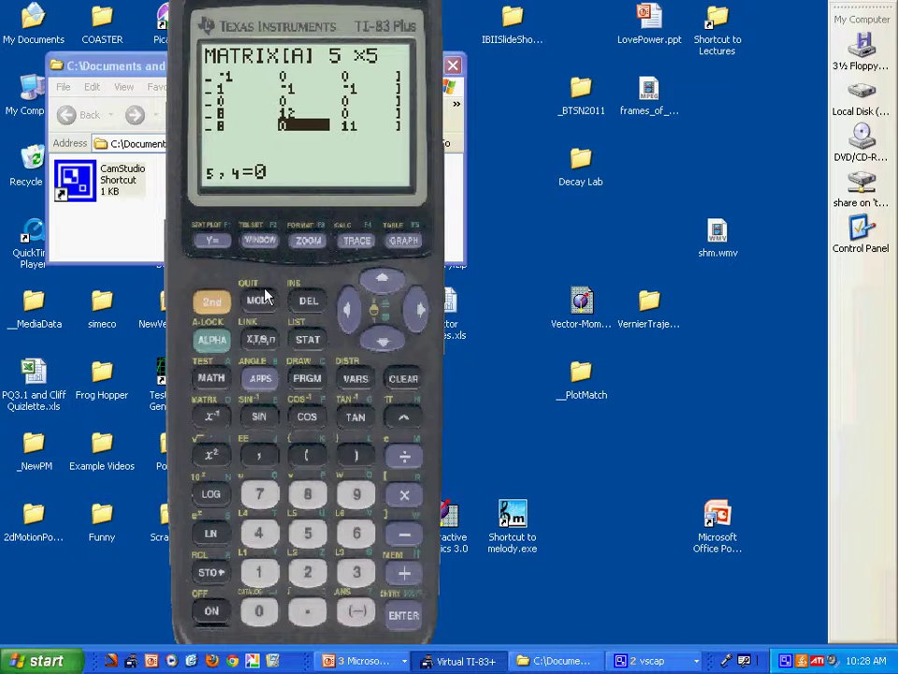
pyautogui.press('Left')
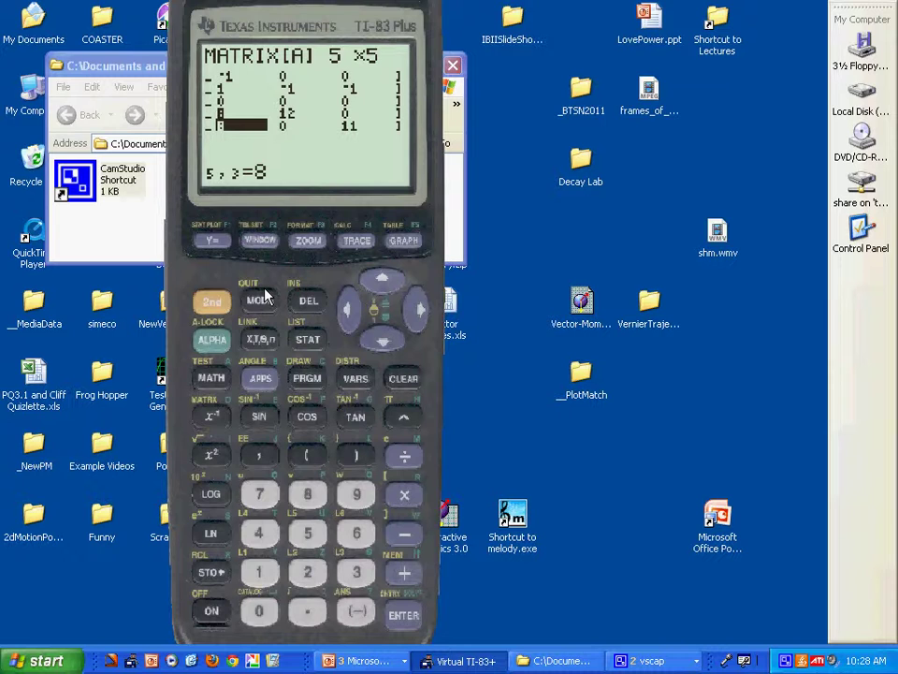
pyautogui.press('Left')
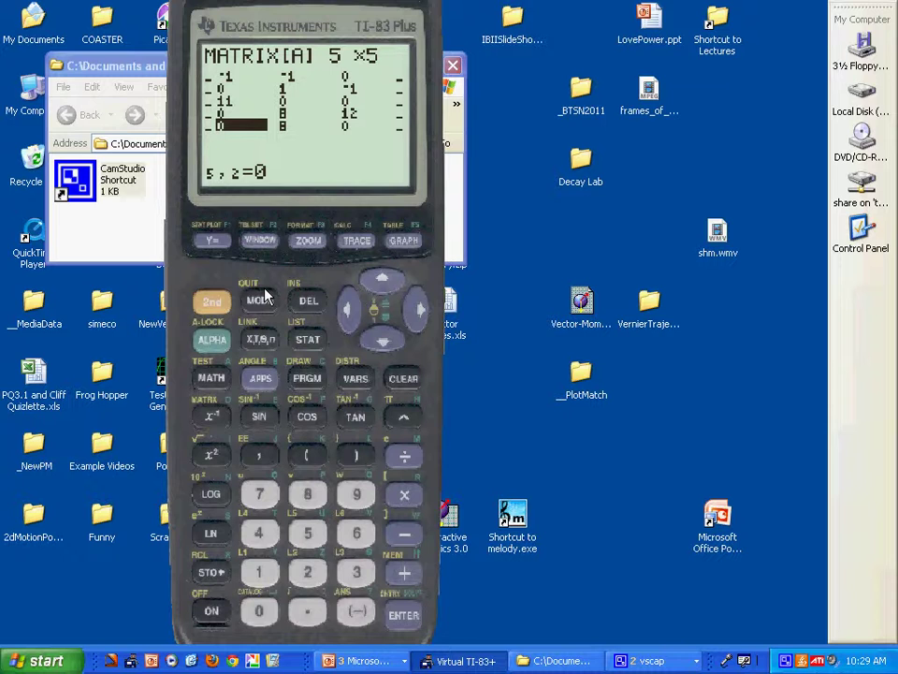
pyautogui.press('Left')
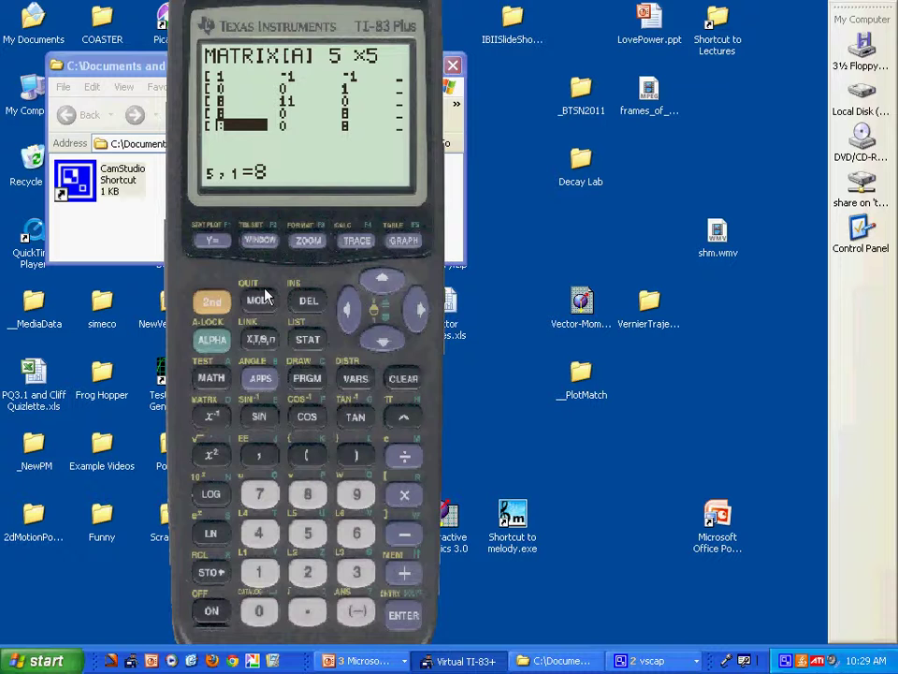
# - Open matrix [B] for editing and change its size from 2×1 to 5×1
pyautogui.click(217, 303)
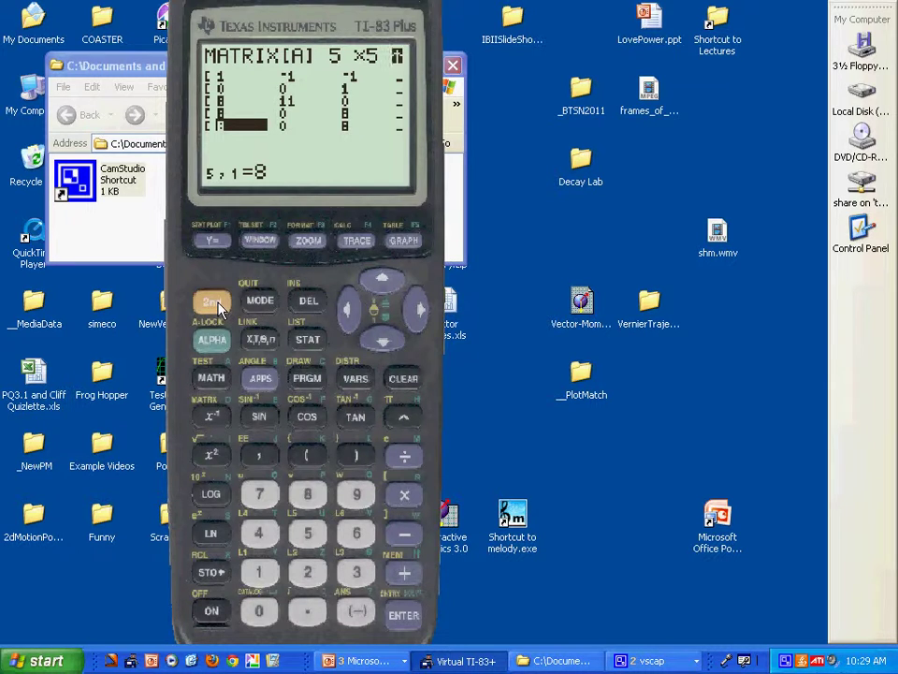
pyautogui.click(215, 419)
pyautogui.click(402, 317)
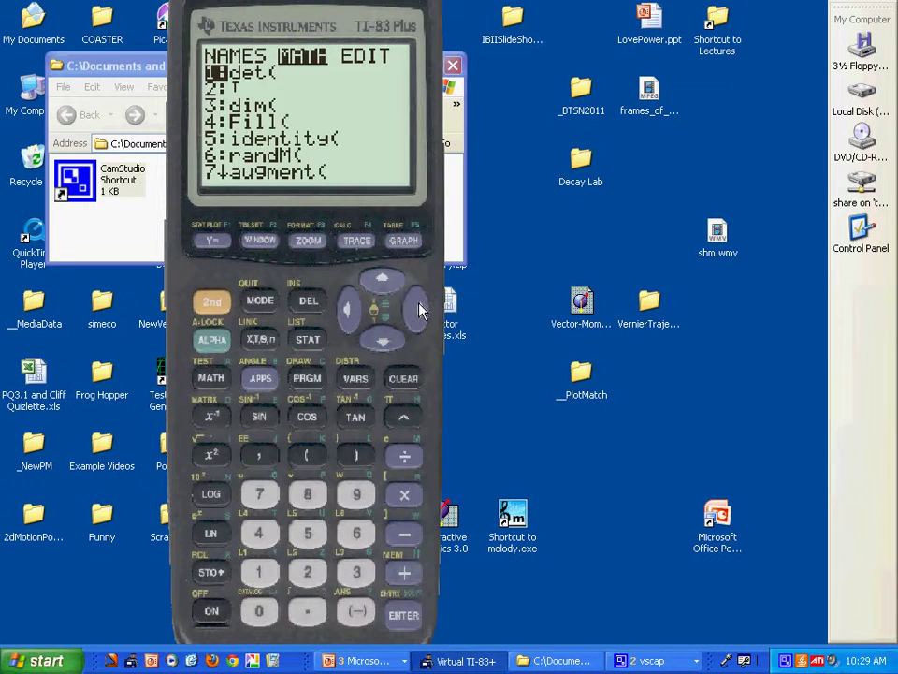
pyautogui.click(407, 316)
pyautogui.click(383, 338)
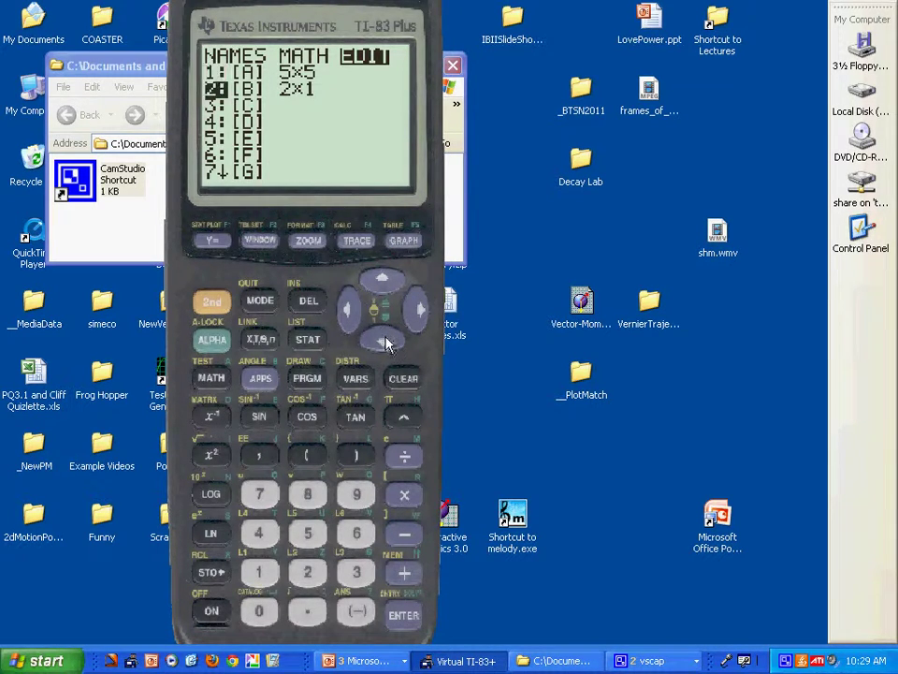
pyautogui.click(400, 619)
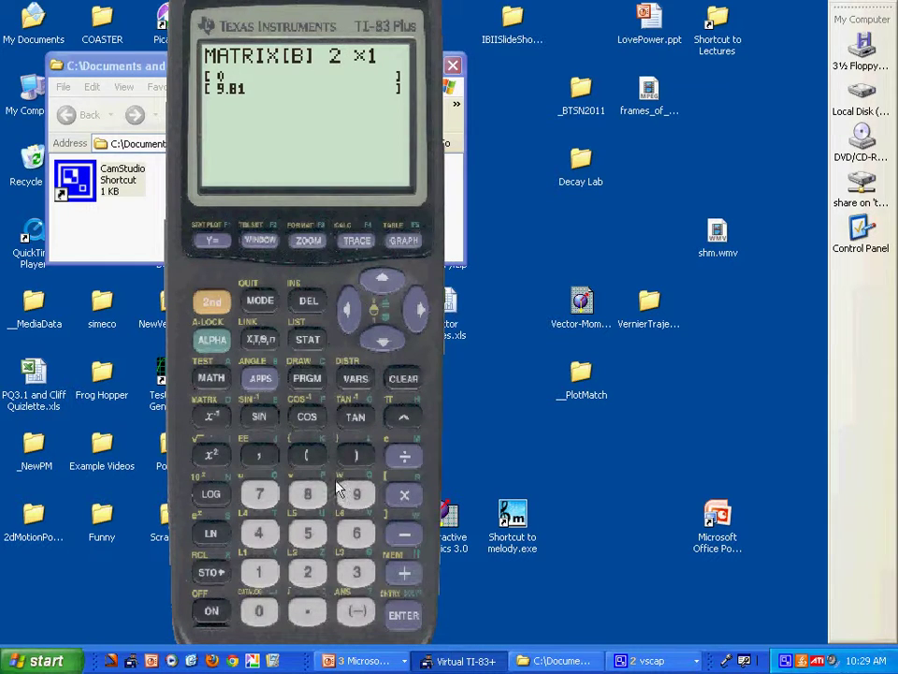
pyautogui.click(310, 537)
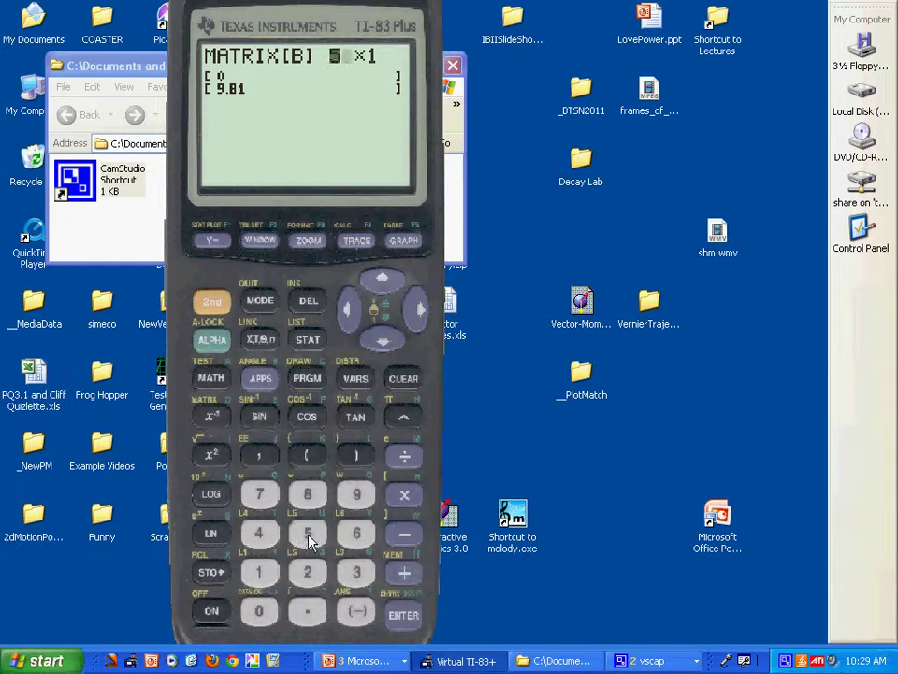
pyautogui.click(399, 623)
pyautogui.click(400, 618)
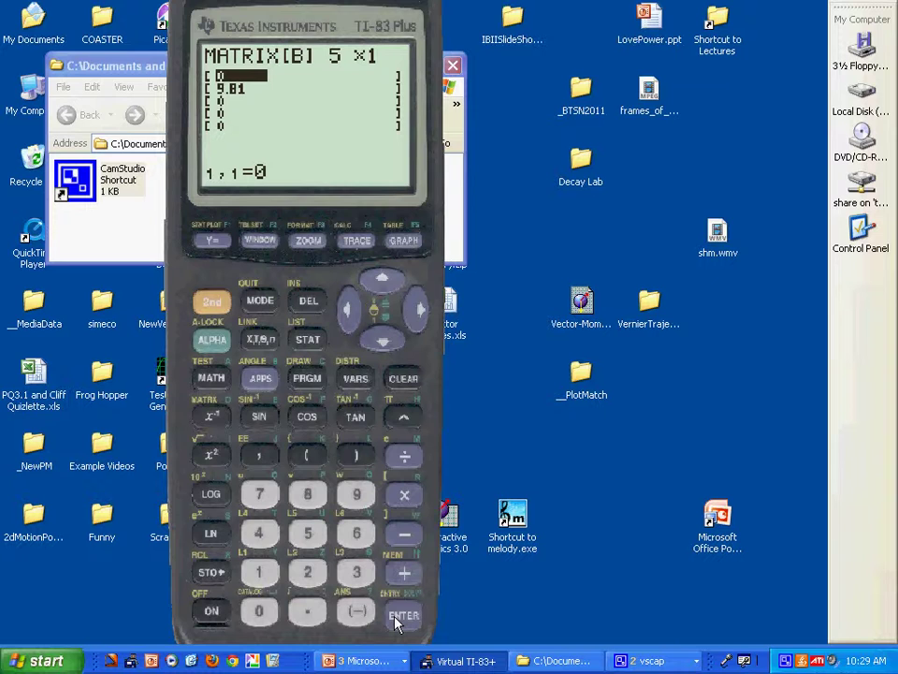
# - Store 19 in rows 3, 4 and 5 of matrix [B]
pyautogui.click(397, 624)
pyautogui.click(396, 624)
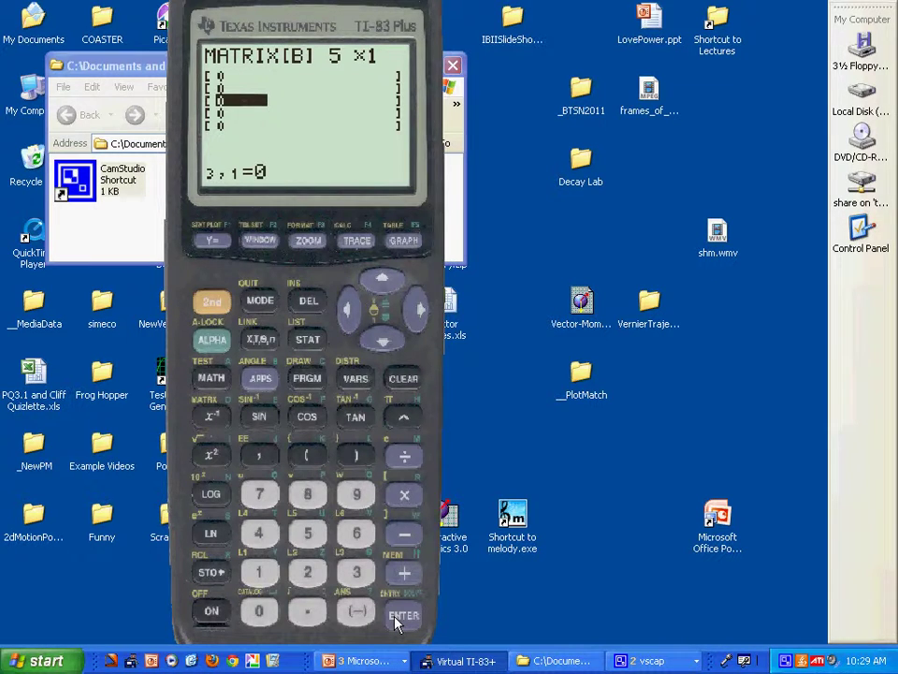
pyautogui.write('19')
pyautogui.click(397, 624)
pyautogui.write('19')
pyautogui.click(397, 624)
pyautogui.write('19')
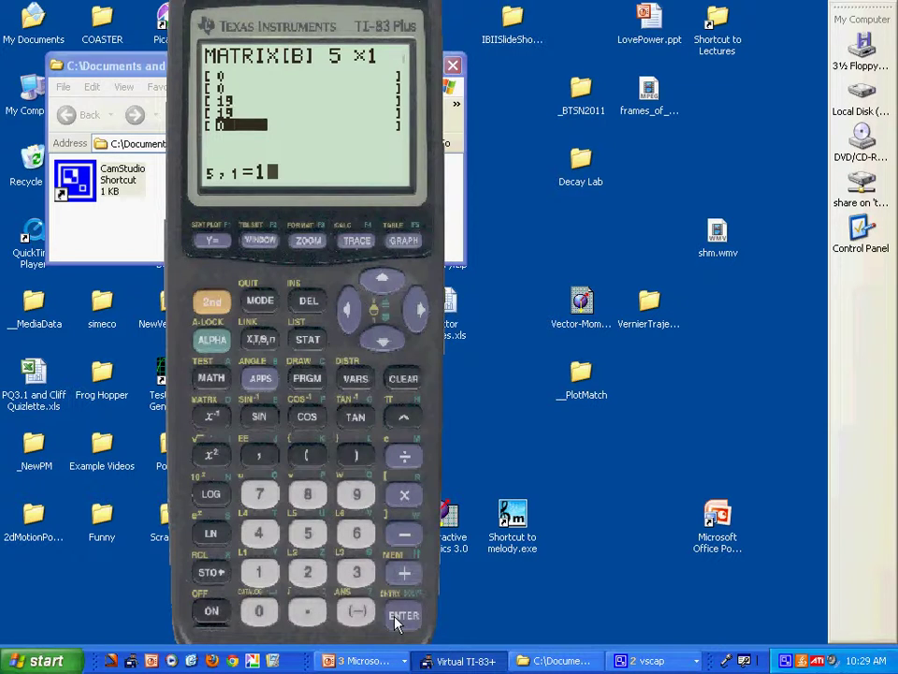
pyautogui.click(396, 624)
# - Quit to the home screen and enter [A]⁻¹
pyautogui.click(225, 306)
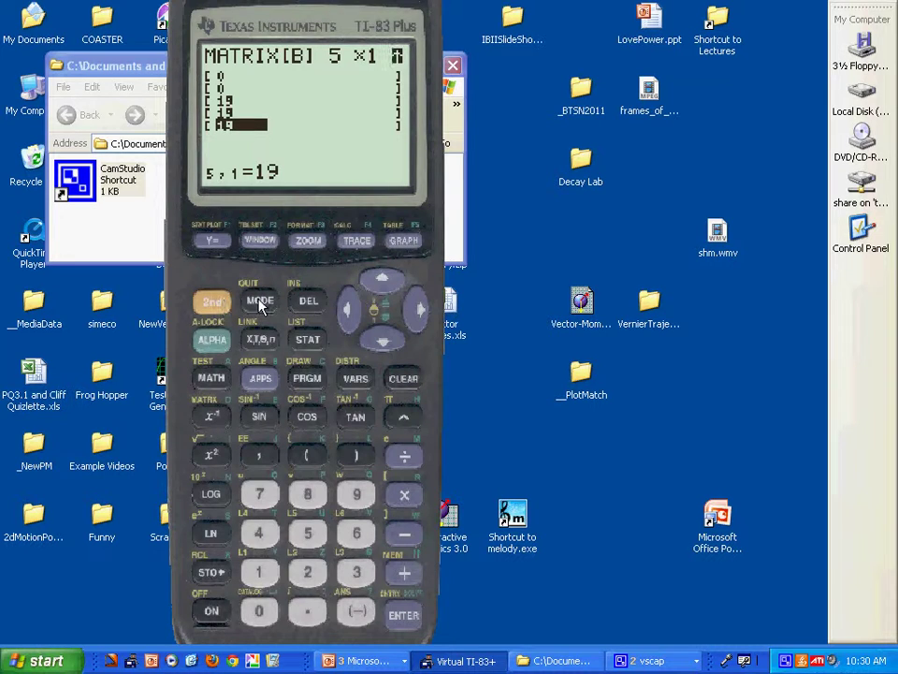
pyautogui.click(260, 300)
pyautogui.click(218, 337)
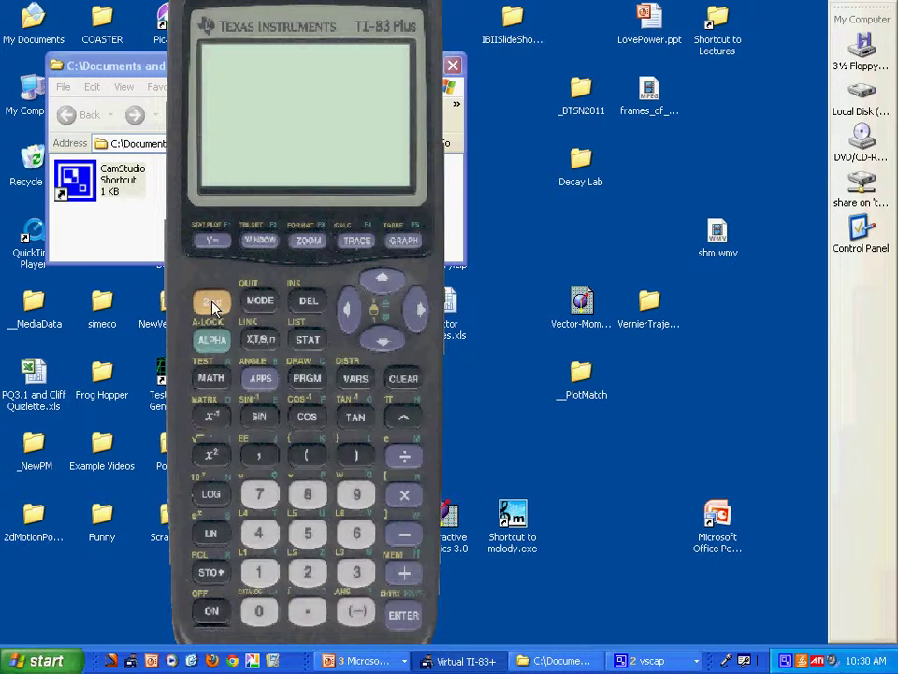
pyautogui.click(211, 417)
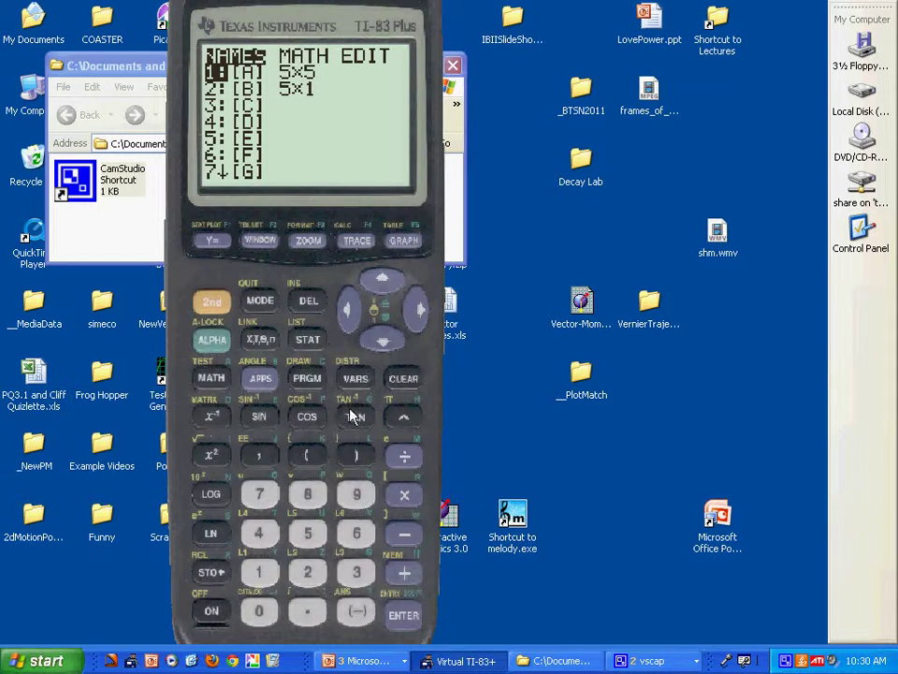
pyautogui.click(400, 614)
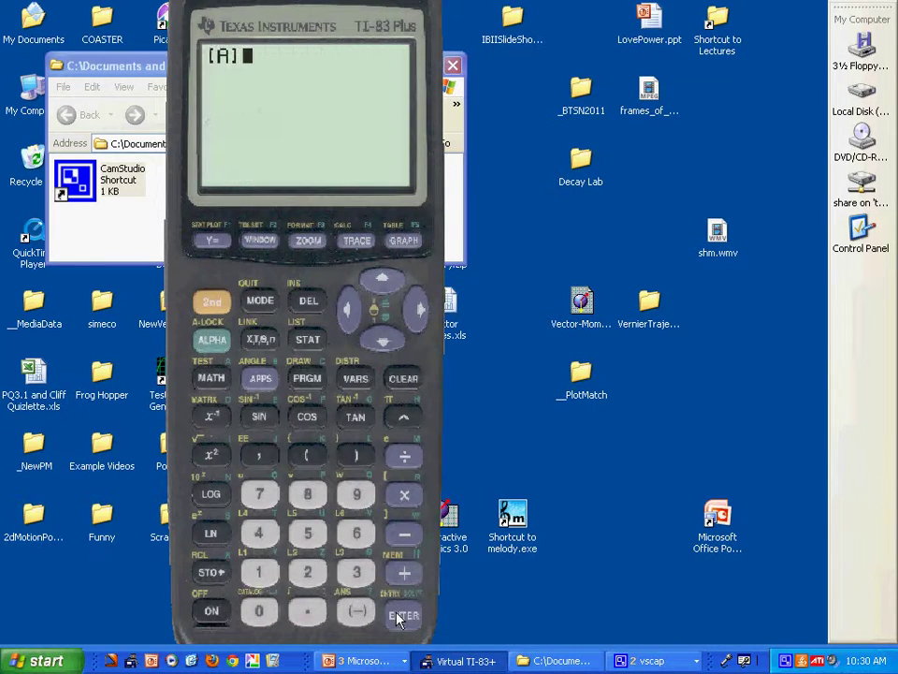
pyautogui.click(208, 422)
# - Select [B] from the matrix names list
pyautogui.click(214, 305)
pyautogui.click(214, 418)
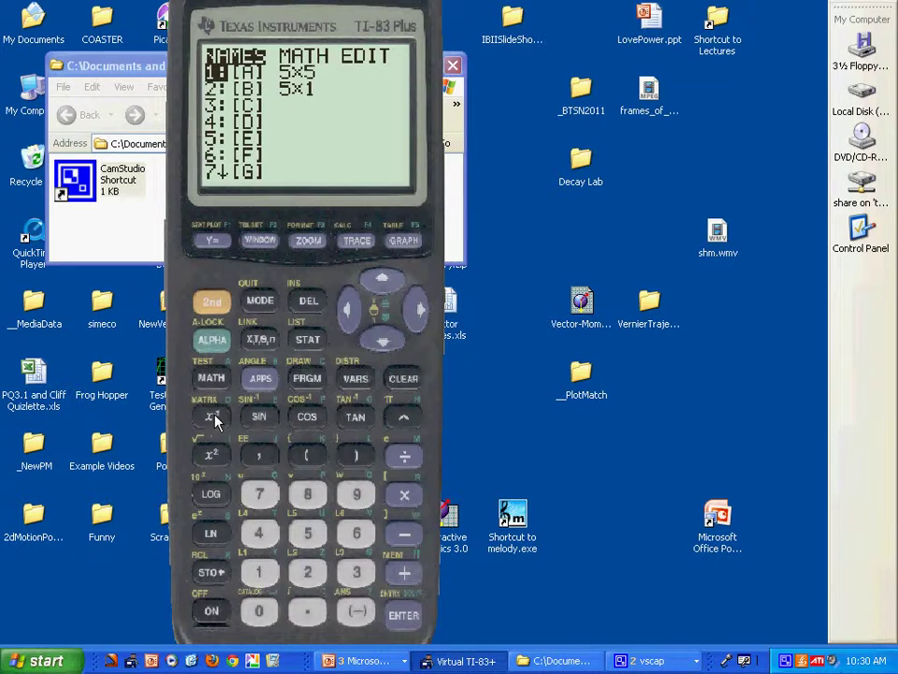
pyautogui.click(386, 345)
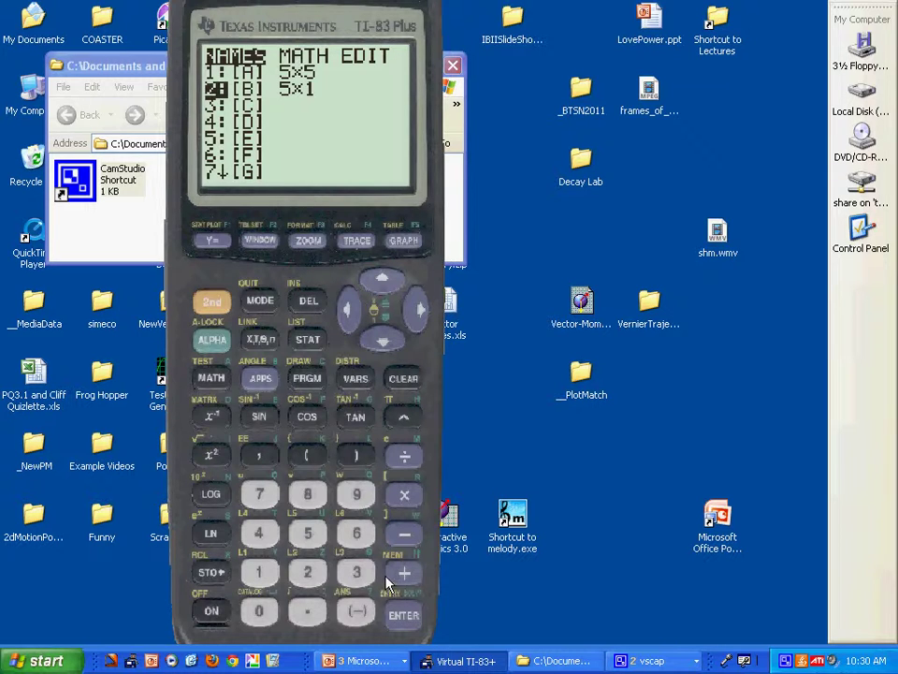
# - Paste [B] after [A]⁻¹ and evaluate it to get the 5×1 solution vector
pyautogui.click(404, 616)
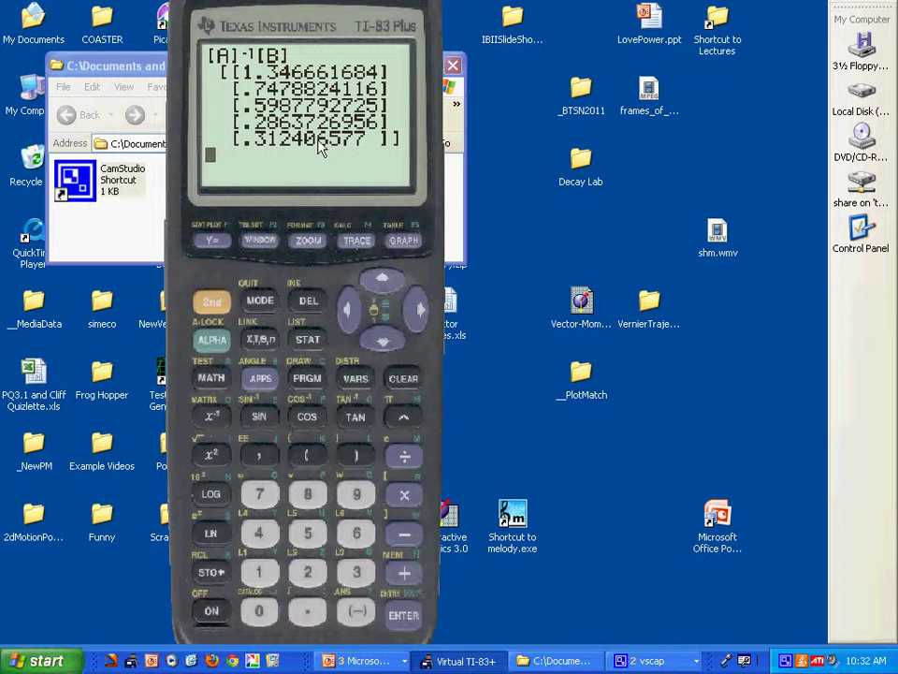
# - Enlarge and centre the calculator window so the solution shows clearly, then bring up CamStudio
pyautogui.moveTo(419, 226); pyautogui.dragTo(386, 84)
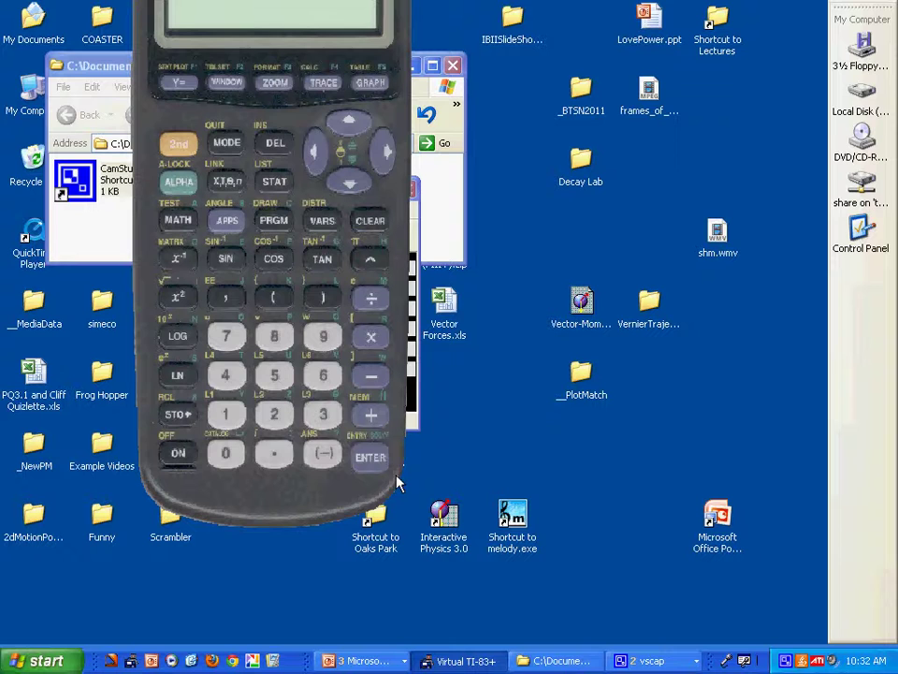
pyautogui.moveTo(411, 477); pyautogui.dragTo(581, 593)
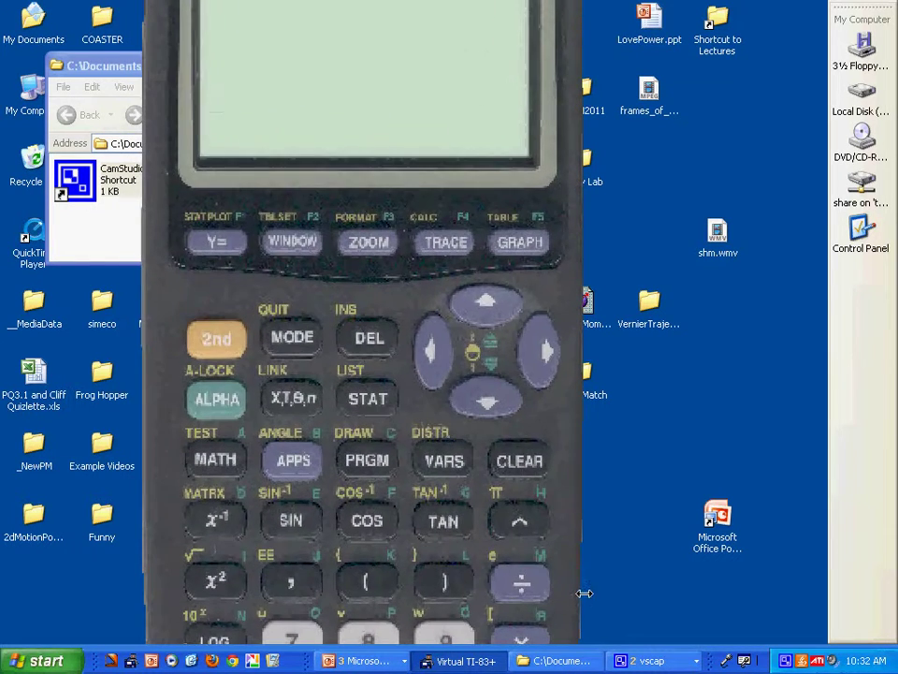
pyautogui.moveTo(545, 200); pyautogui.dragTo(550, 561)
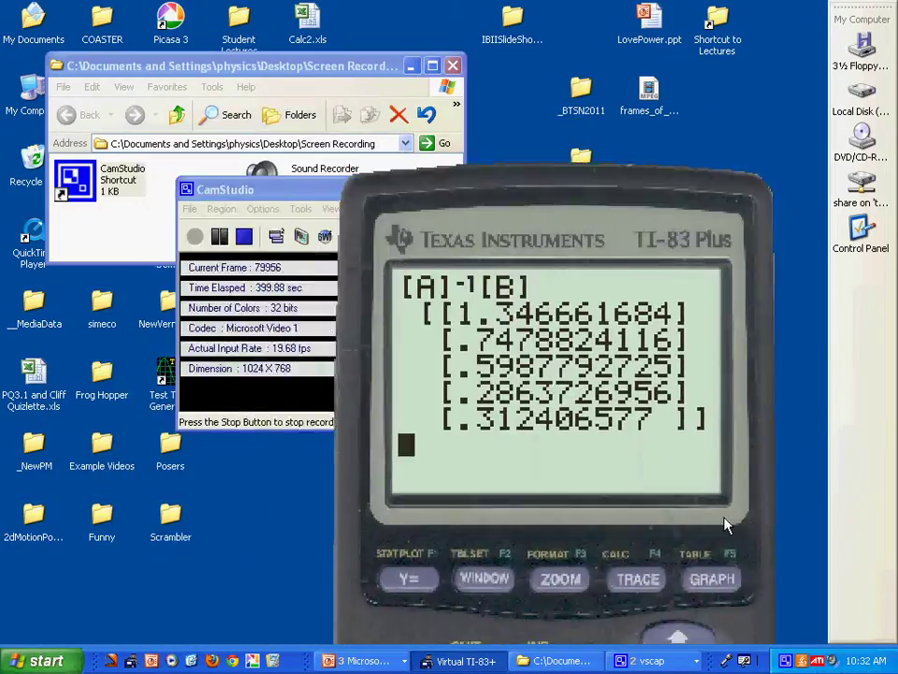
pyautogui.moveTo(727, 524); pyautogui.dragTo(432, 588)
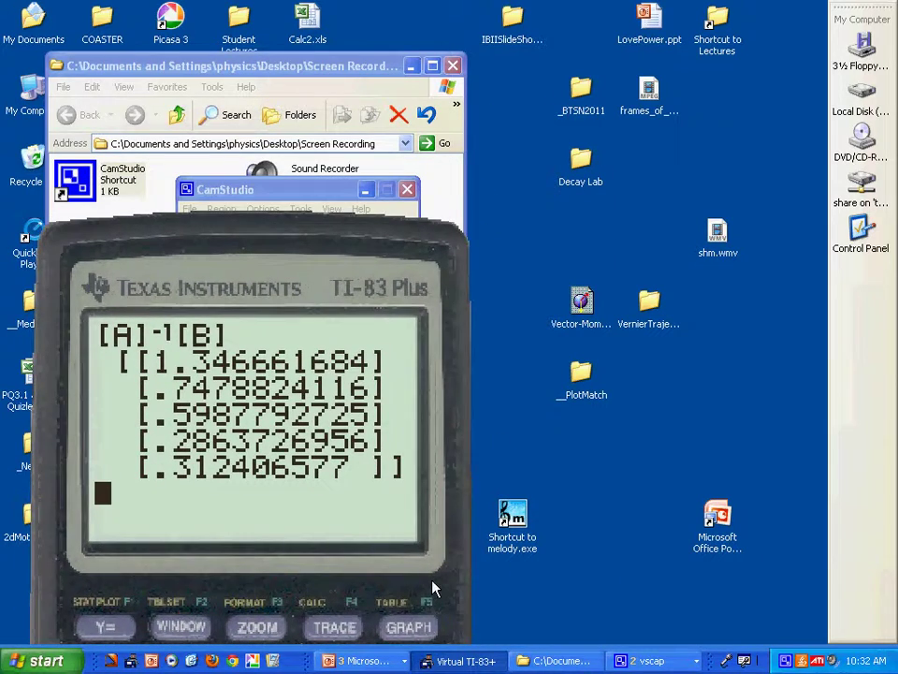
pyautogui.click(461, 233)
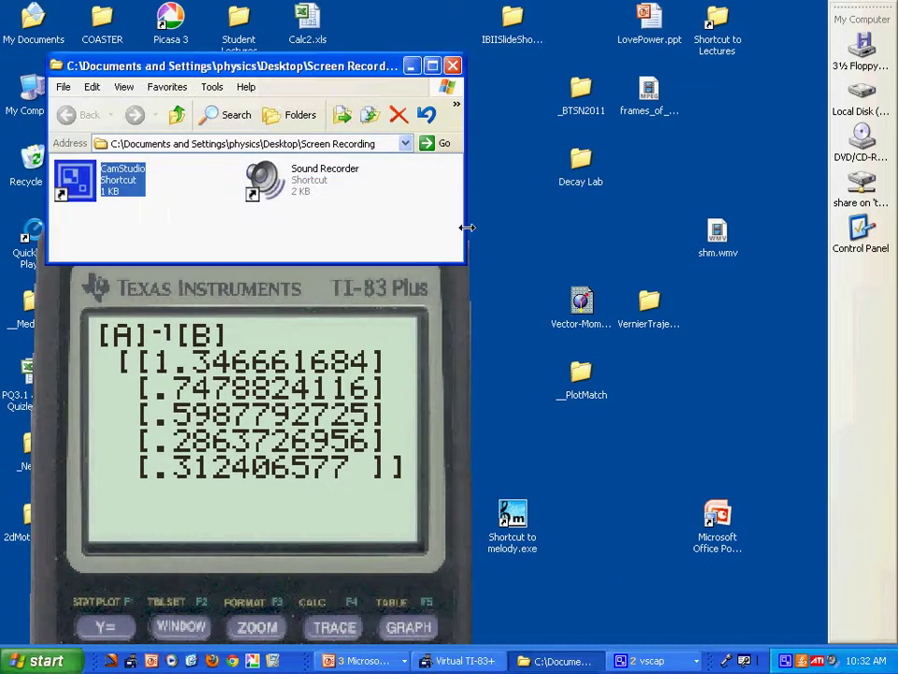
pyautogui.click(465, 305)
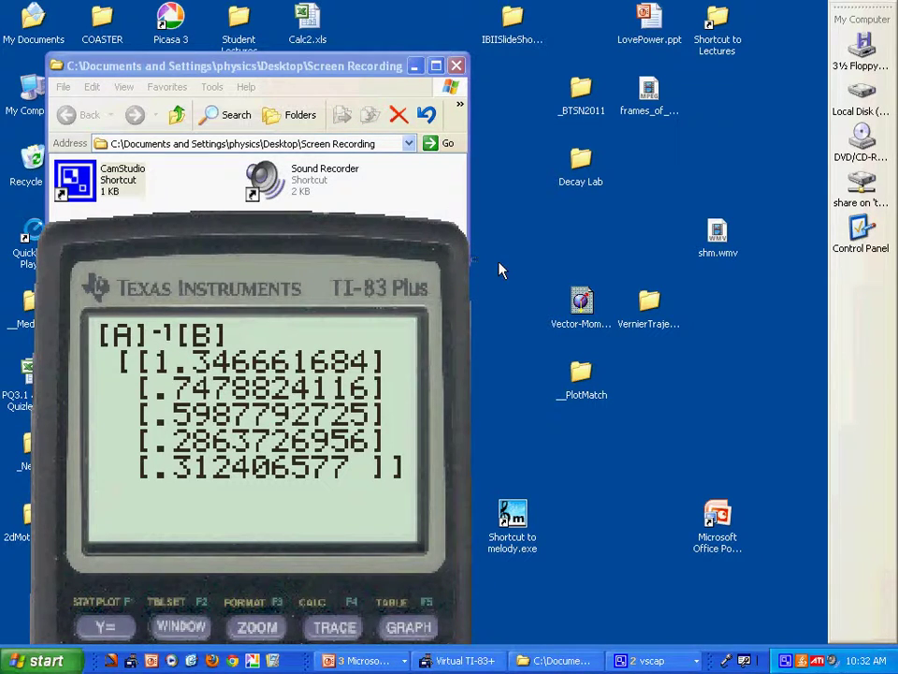
pyautogui.moveTo(460, 344); pyautogui.dragTo(592, 77)
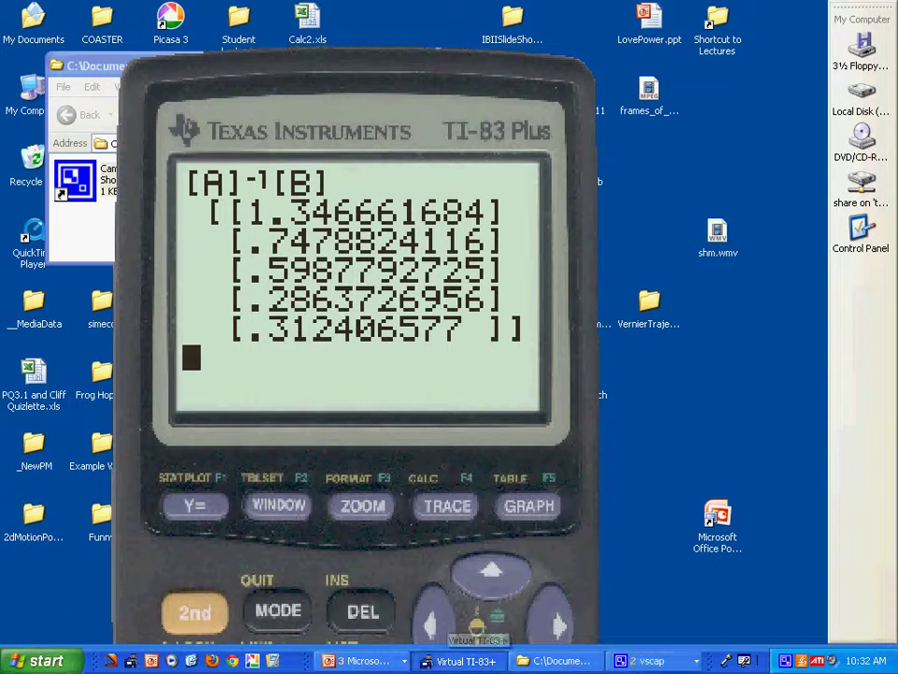
pyautogui.click(656, 661)
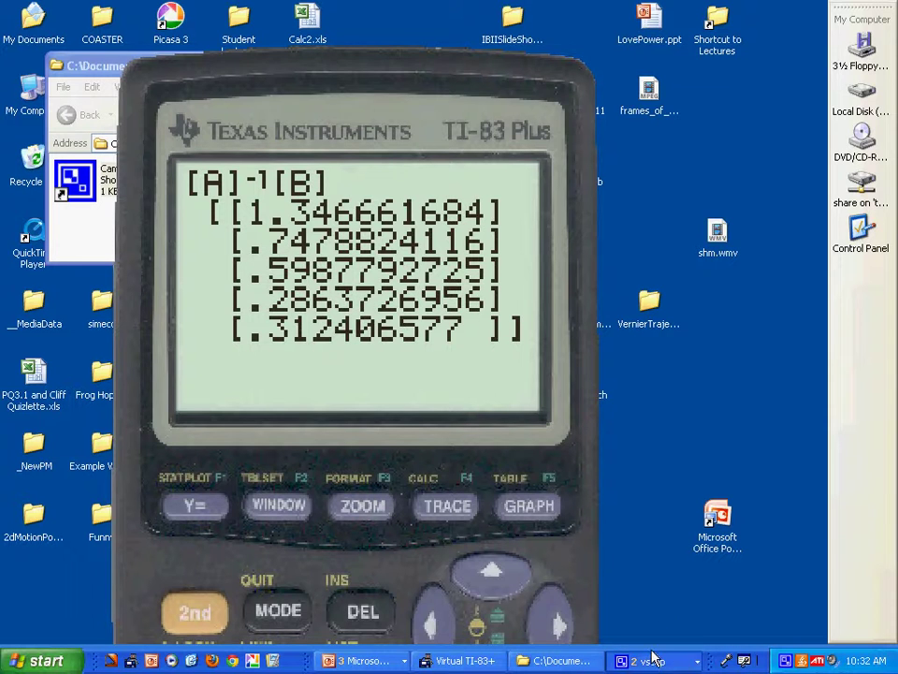
pyautogui.click(660, 637)
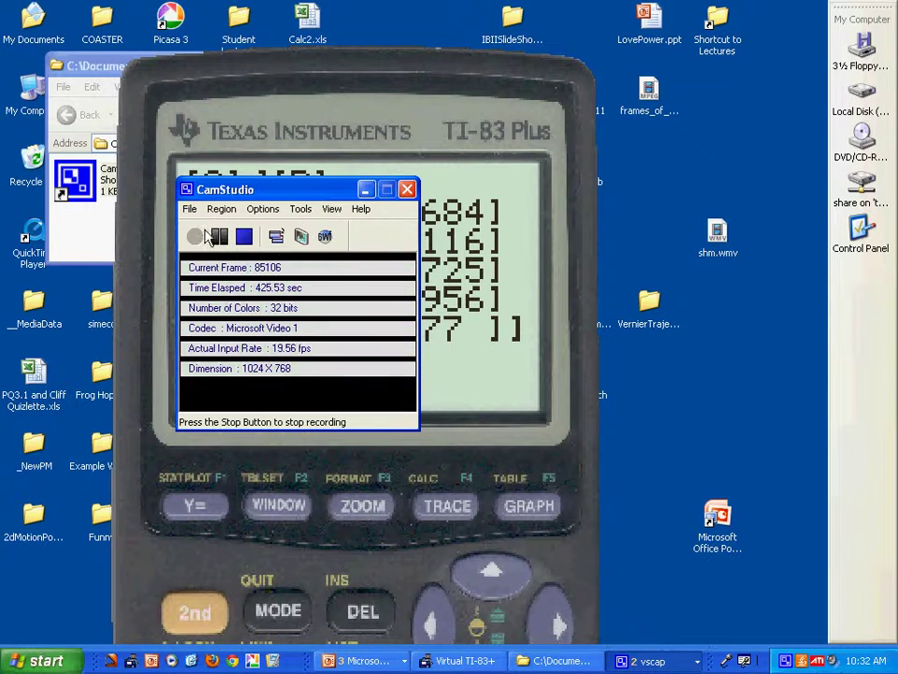